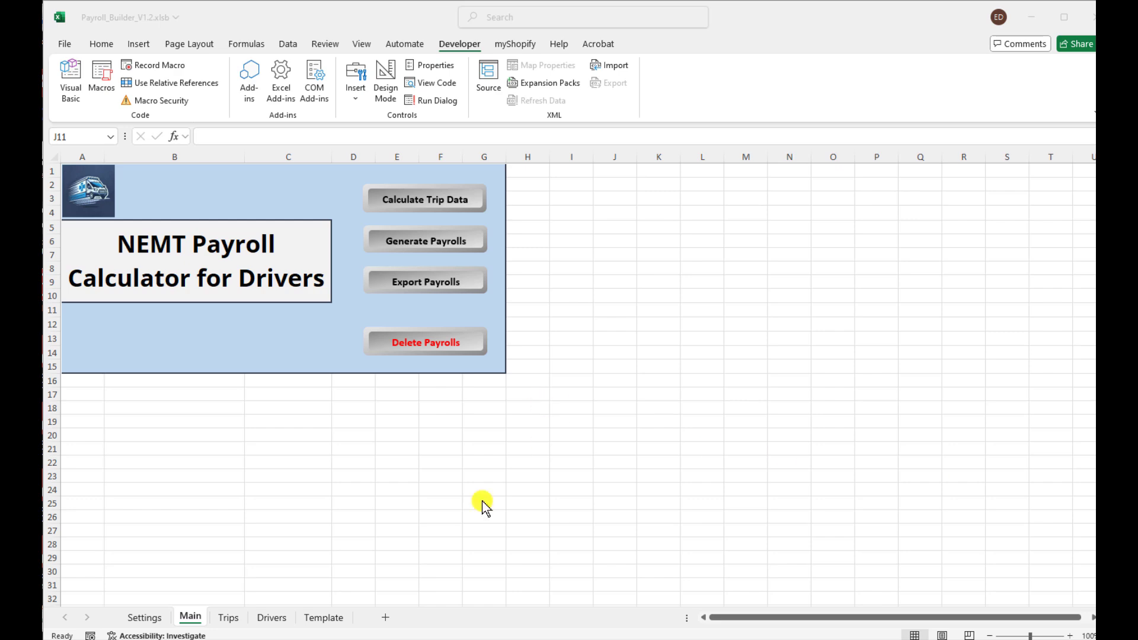
Examine the Default row's per-mile rate, flat rate and free miles on the Drivers sheet.
left_click(272, 617)
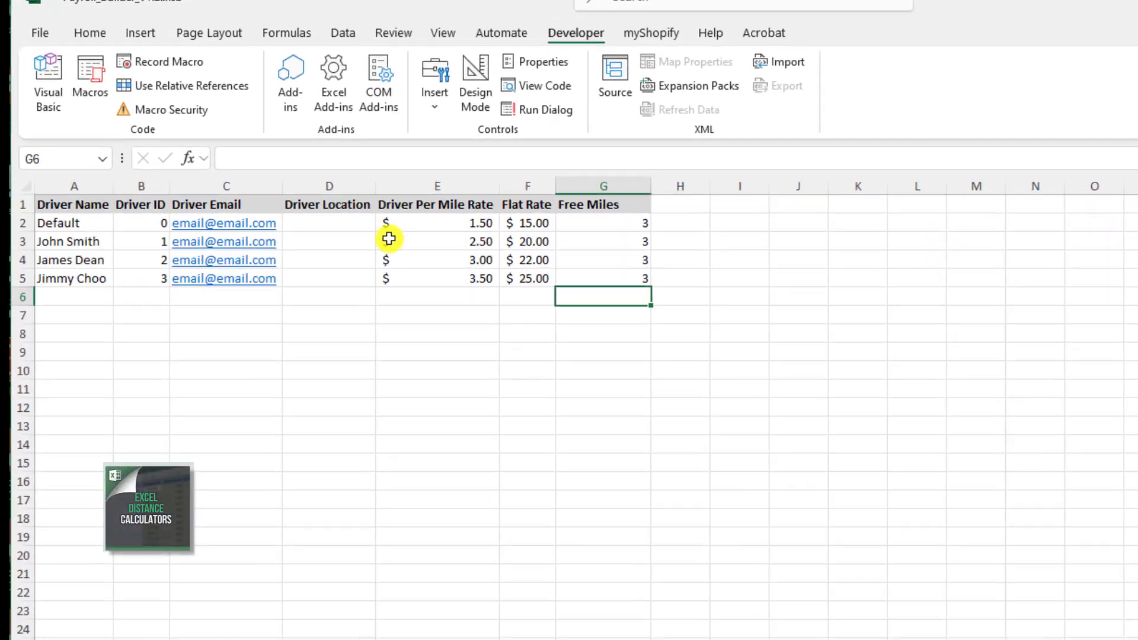
left_click_drag(31, 236, 691, 232)
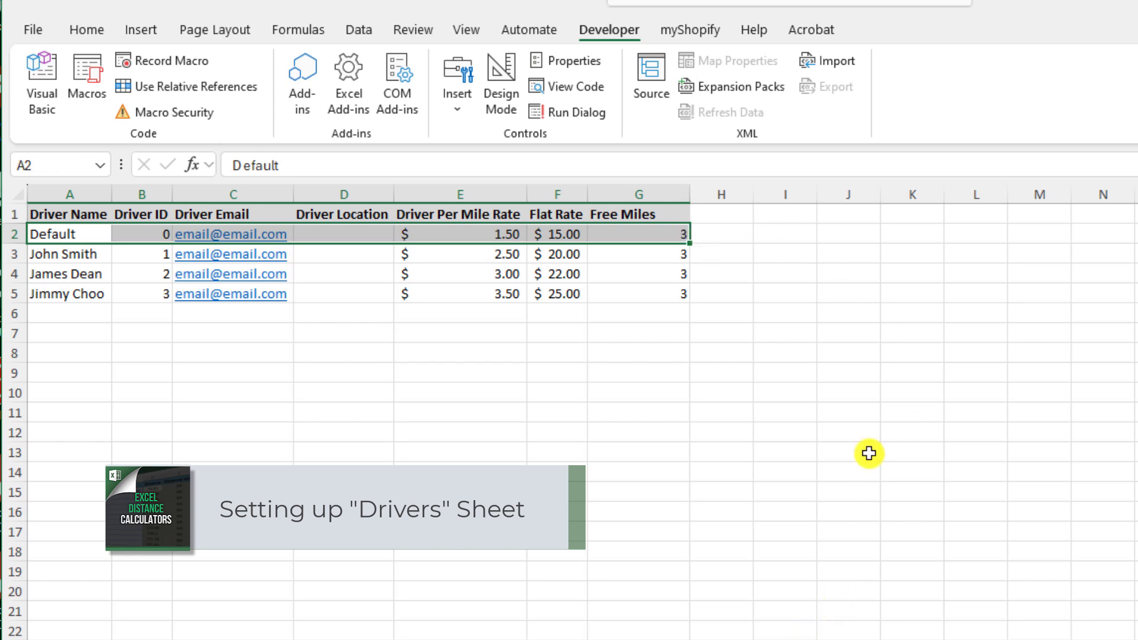
left_click(466, 231)
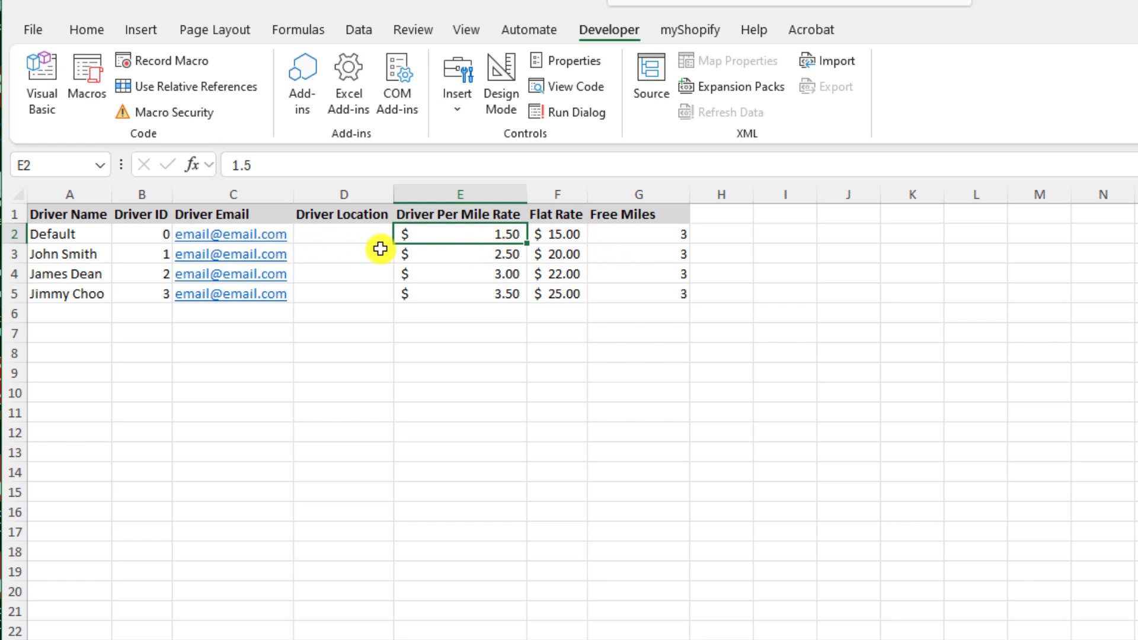
left_click(547, 233)
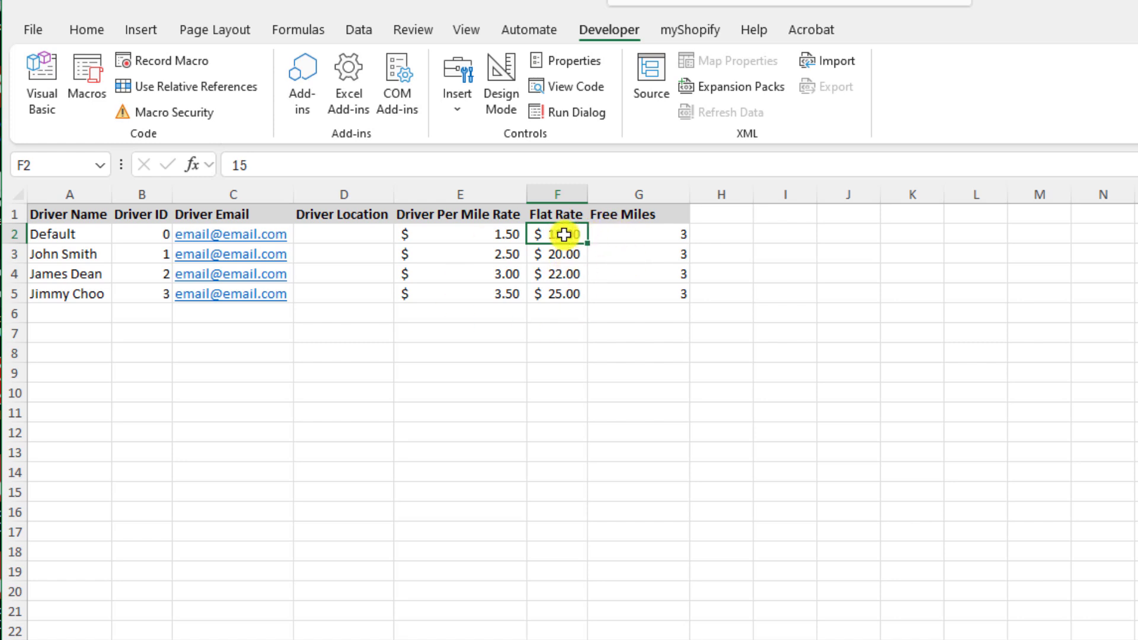
left_click(655, 229)
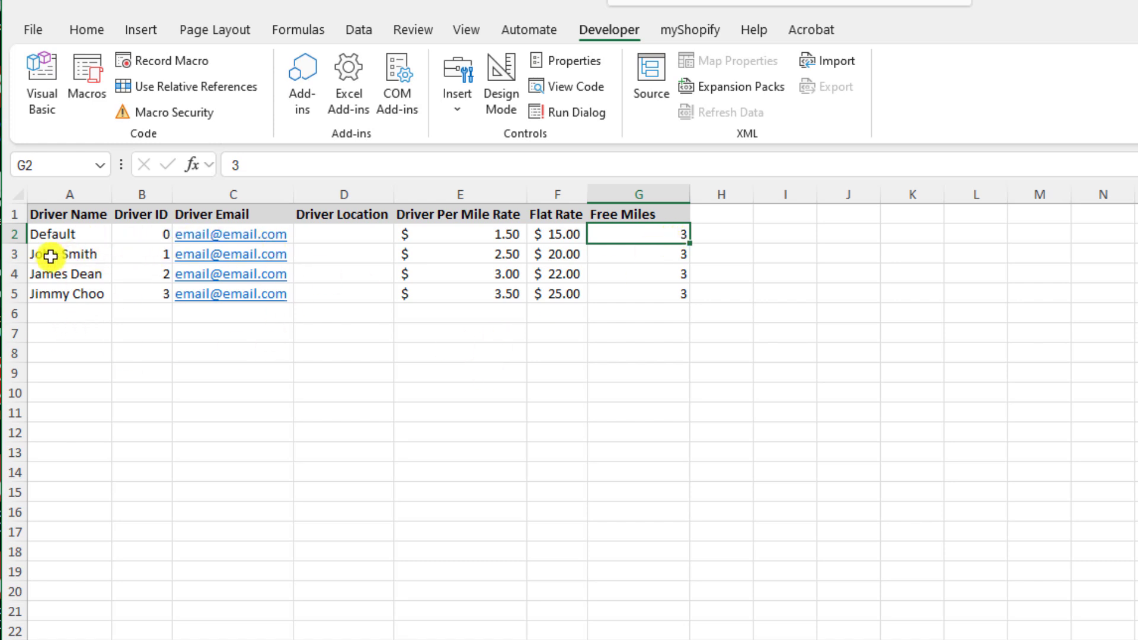
Review the individual driver entries in rows 3 to 5 alongside the Default row on the Drivers sheet.
left_click(14, 251)
left_click_drag(16, 252, 7, 312)
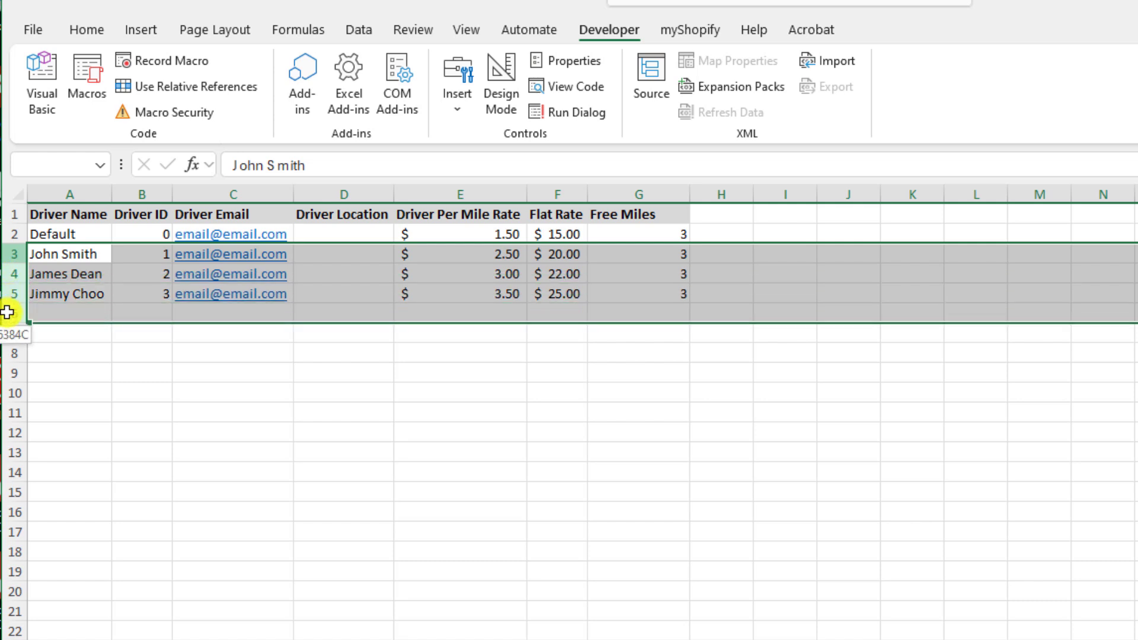
left_click_drag(7, 313, 7, 312)
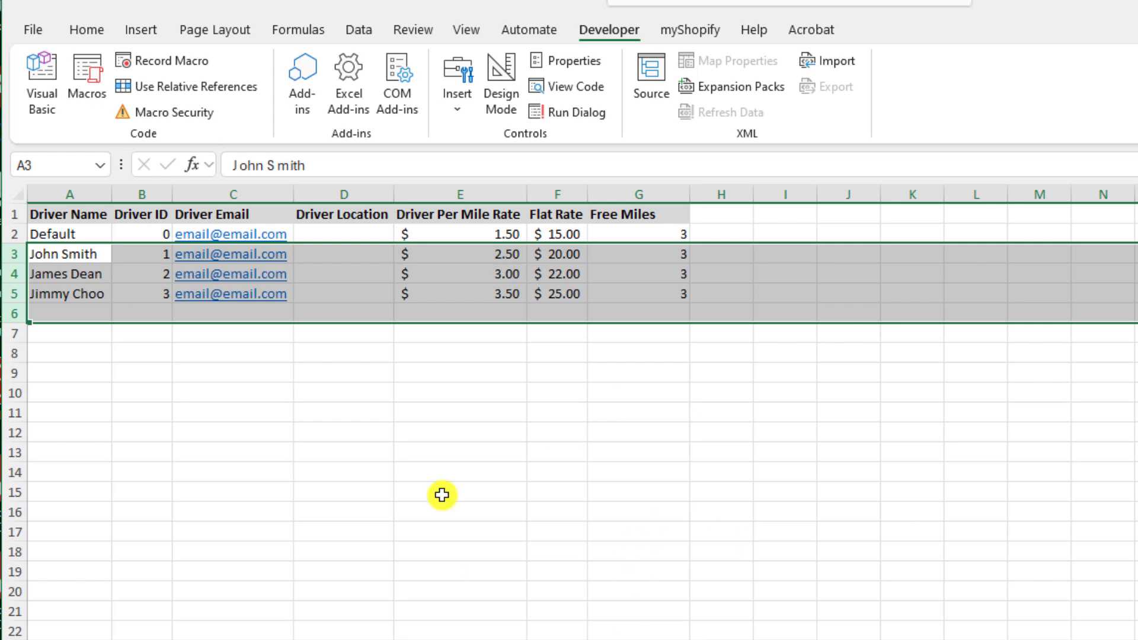
left_click_drag(56, 233, 729, 239)
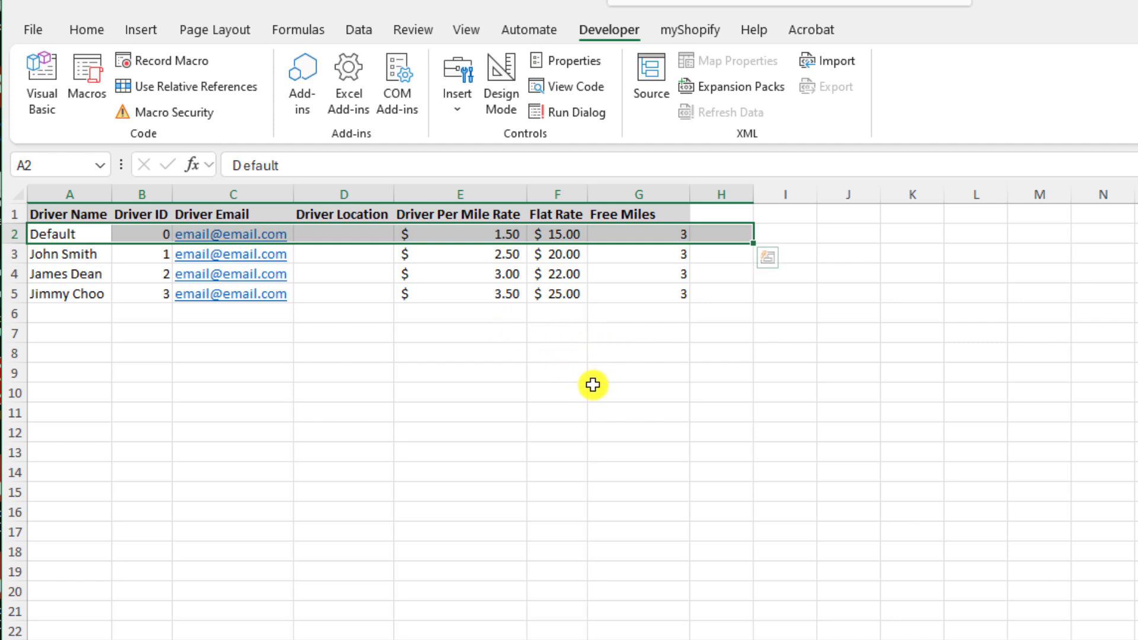
left_click(596, 364)
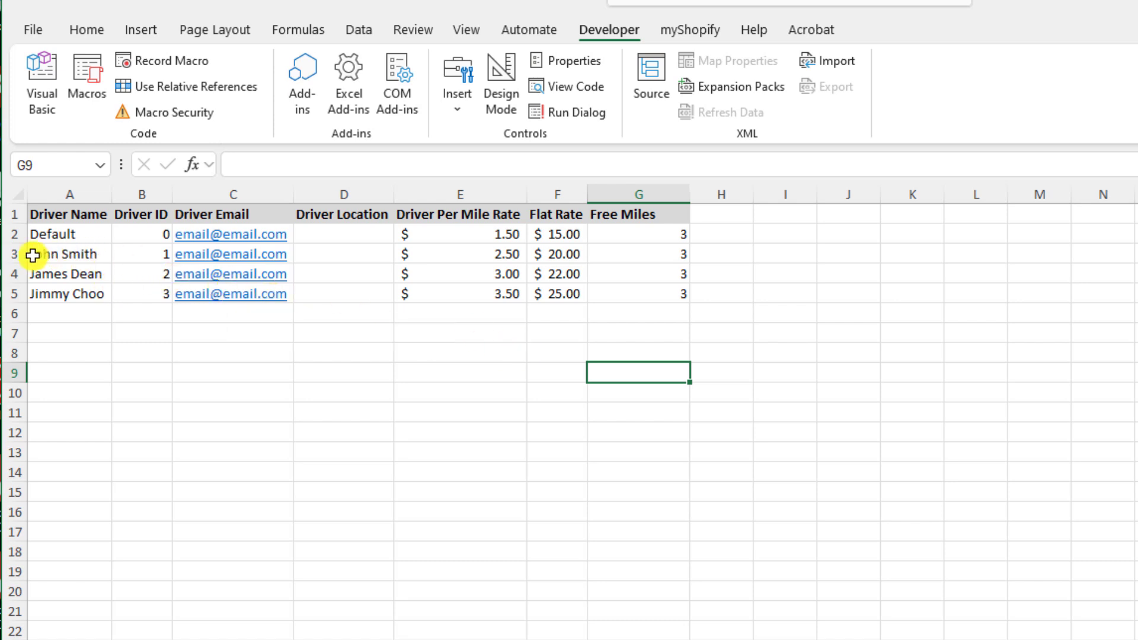
left_click_drag(17, 254, 3, 294)
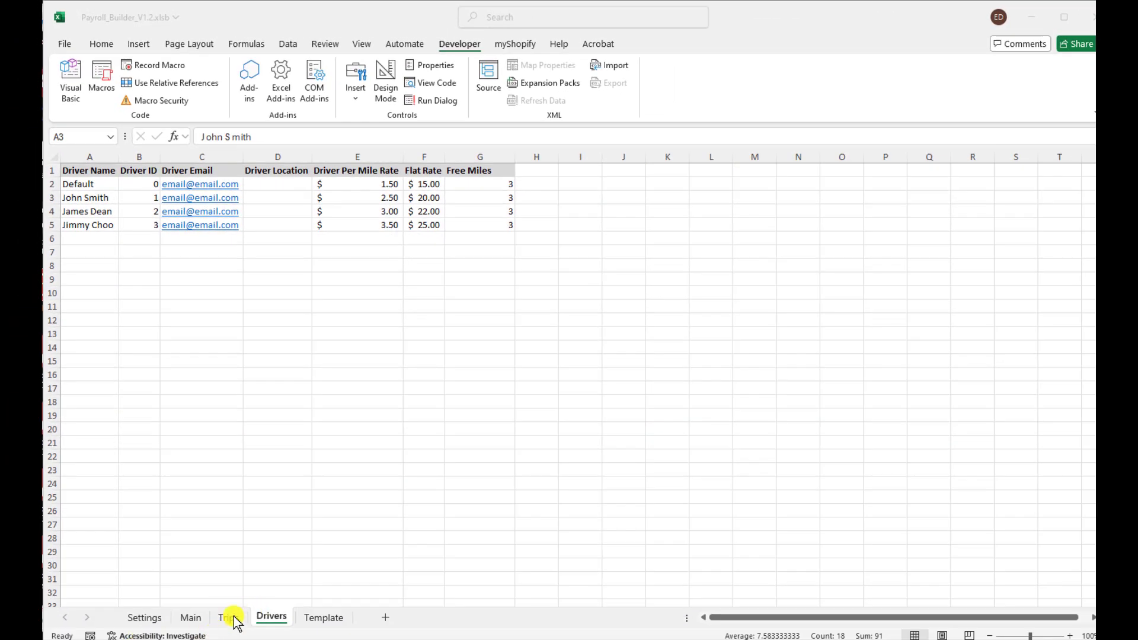
Examine the trip date, client, driver, pickup, dropoff and calculation columns on the Trips sheet.
left_click(229, 618)
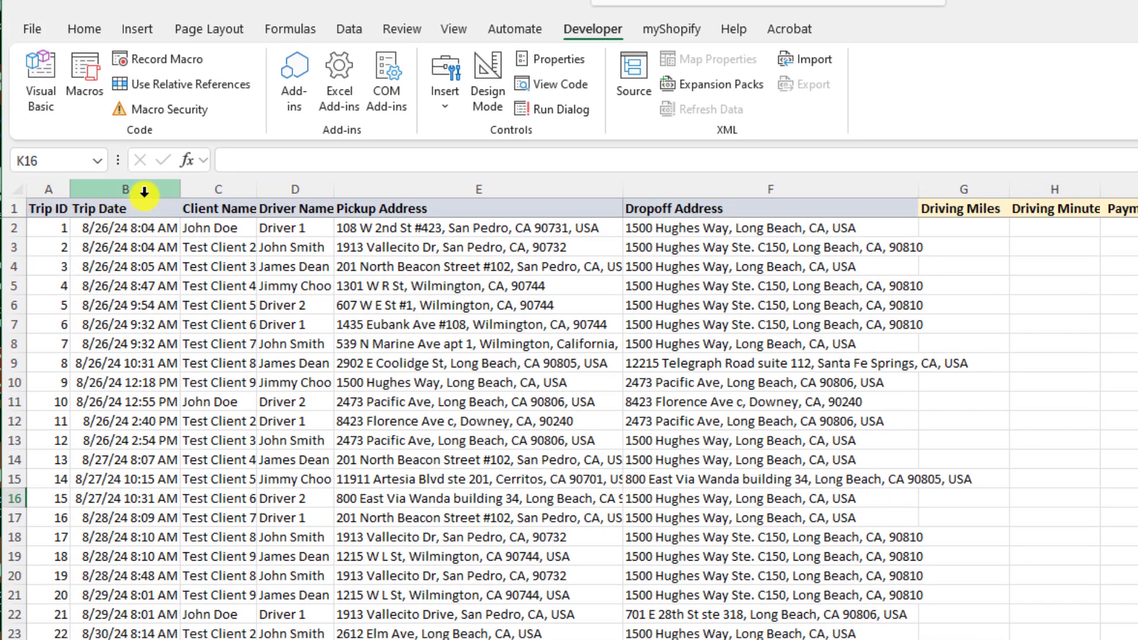
left_click(144, 192)
left_click(215, 190)
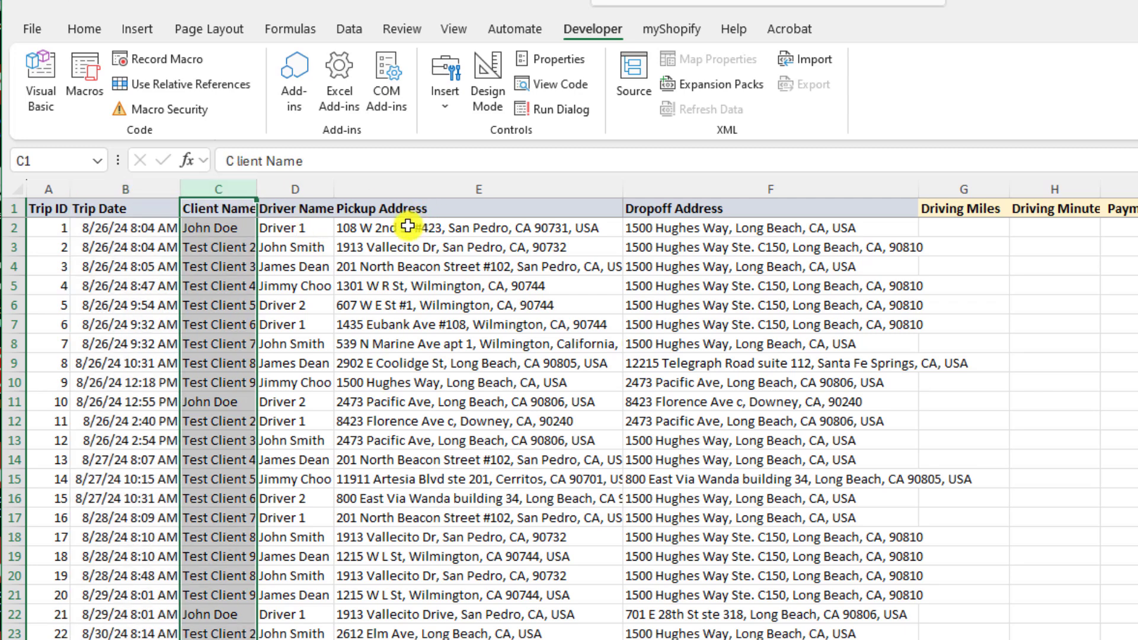
left_click(306, 188)
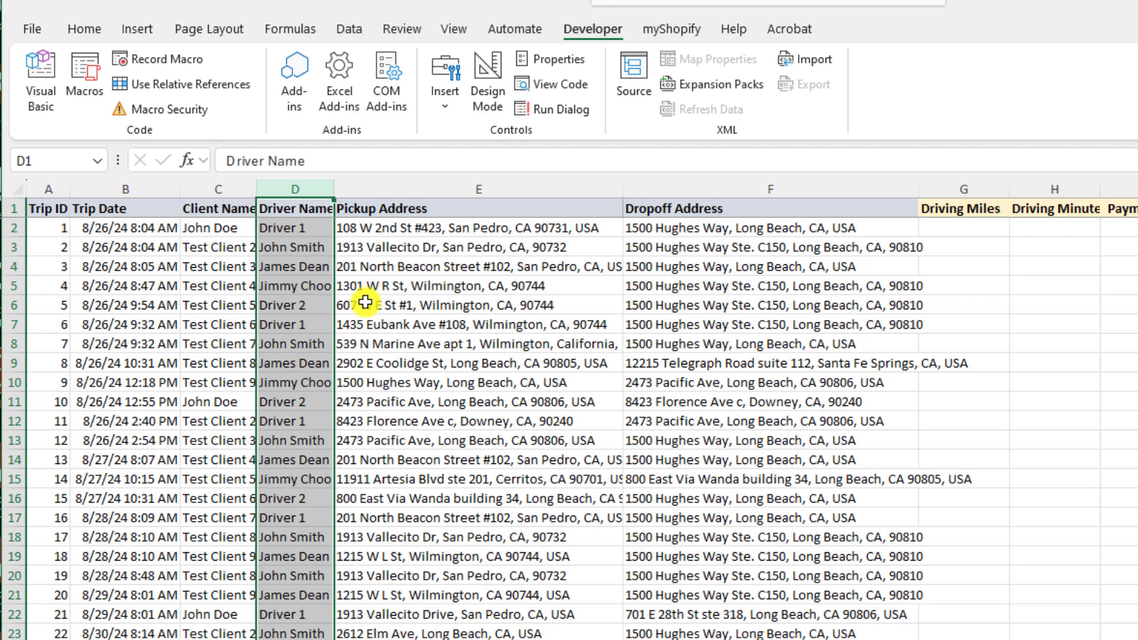
left_click(450, 186)
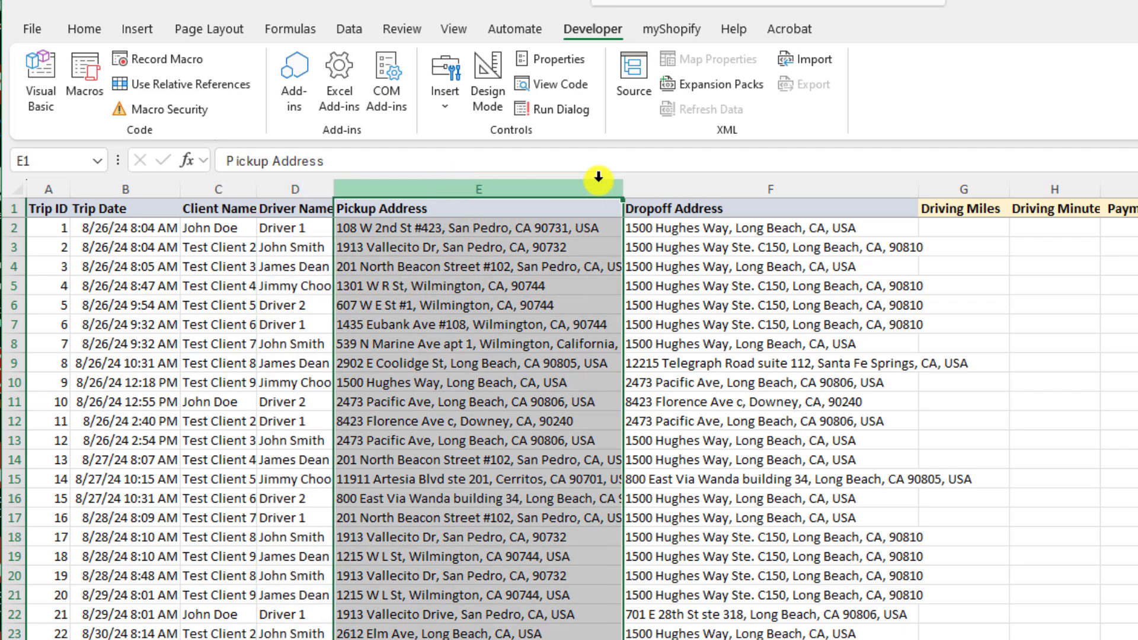
left_click(675, 188)
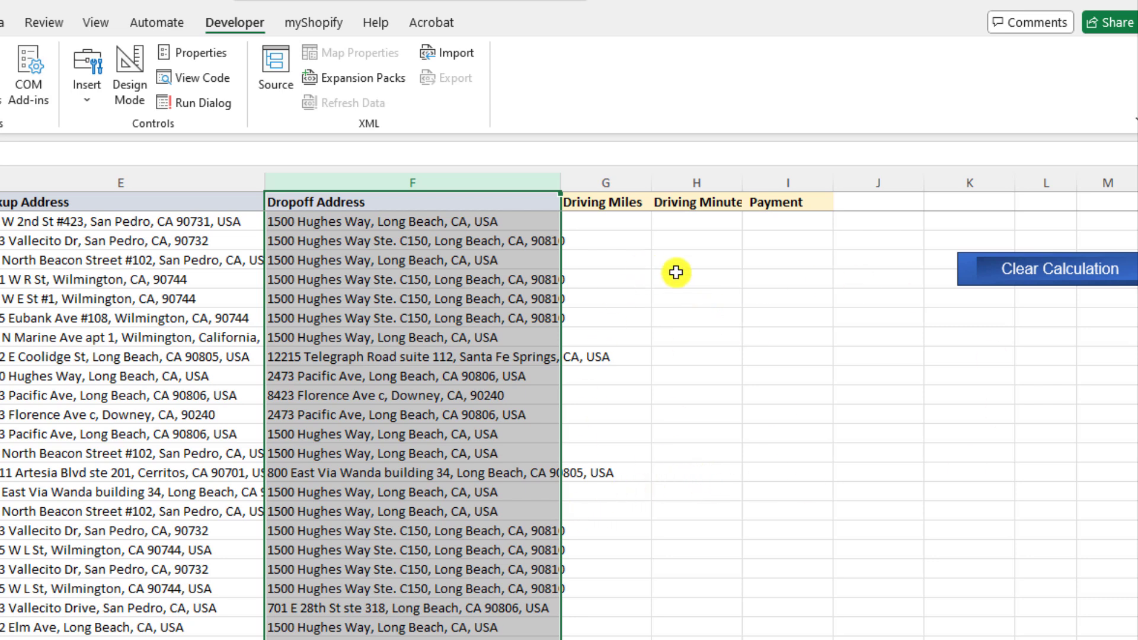
left_click(714, 219)
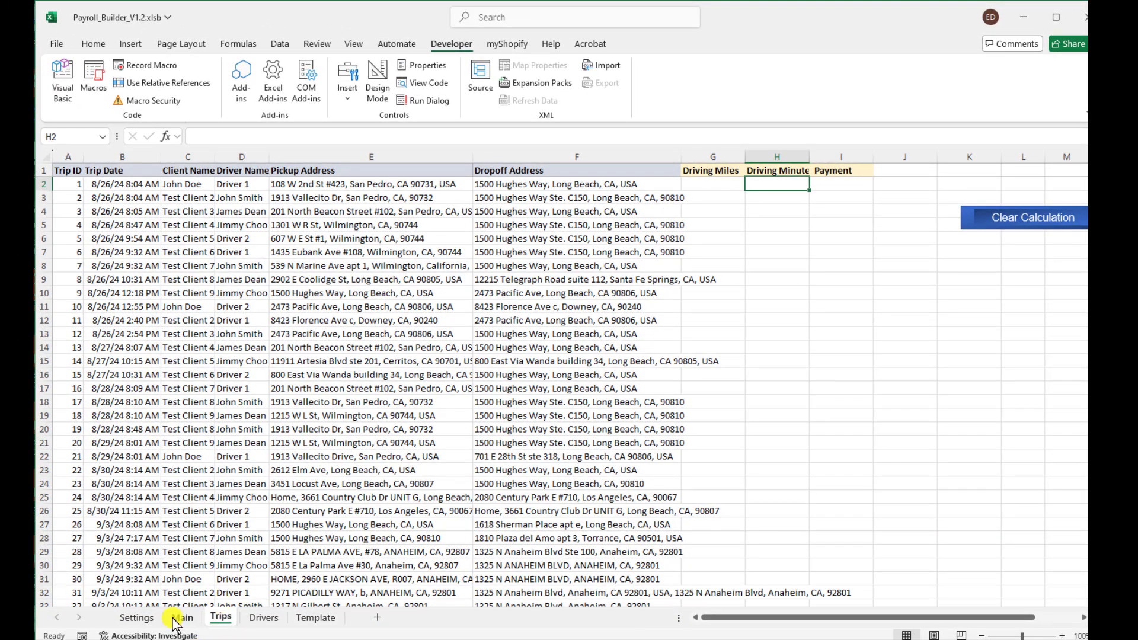
Run Calculate Trip Data from the Main sheet to fill in every trip's driving miles, minutes and payment.
left_click(181, 618)
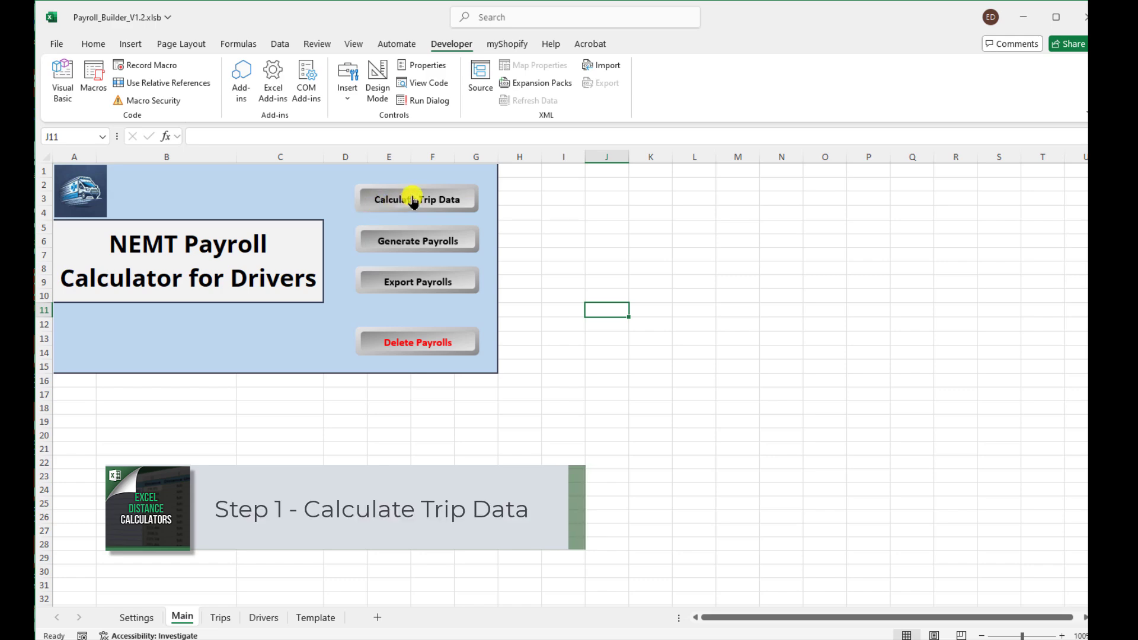
left_click(220, 617)
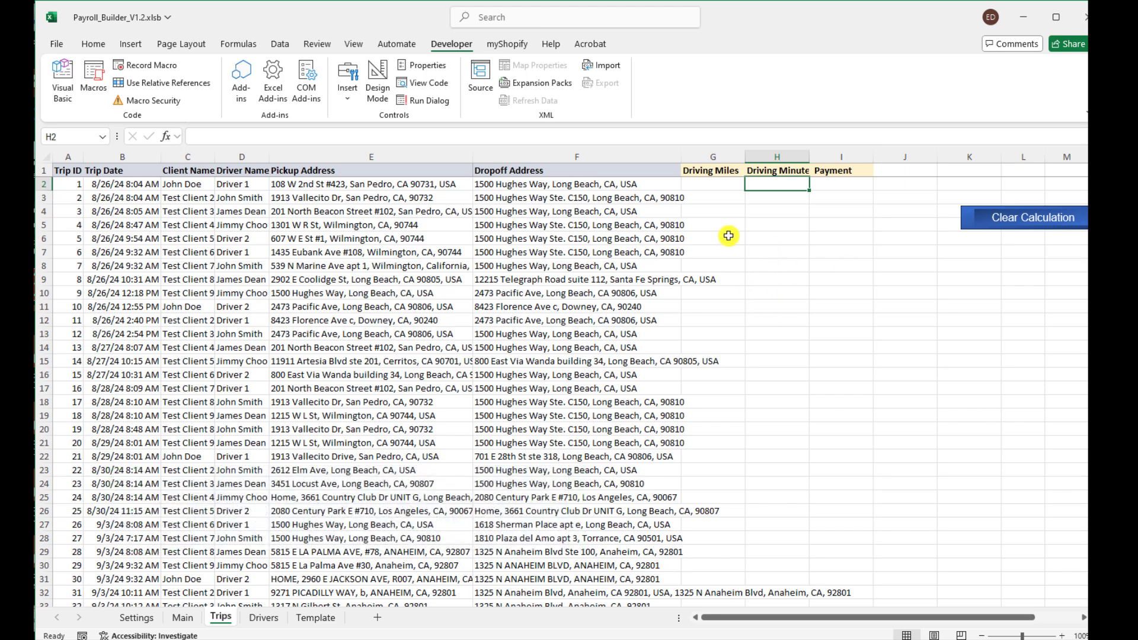
left_click(181, 618)
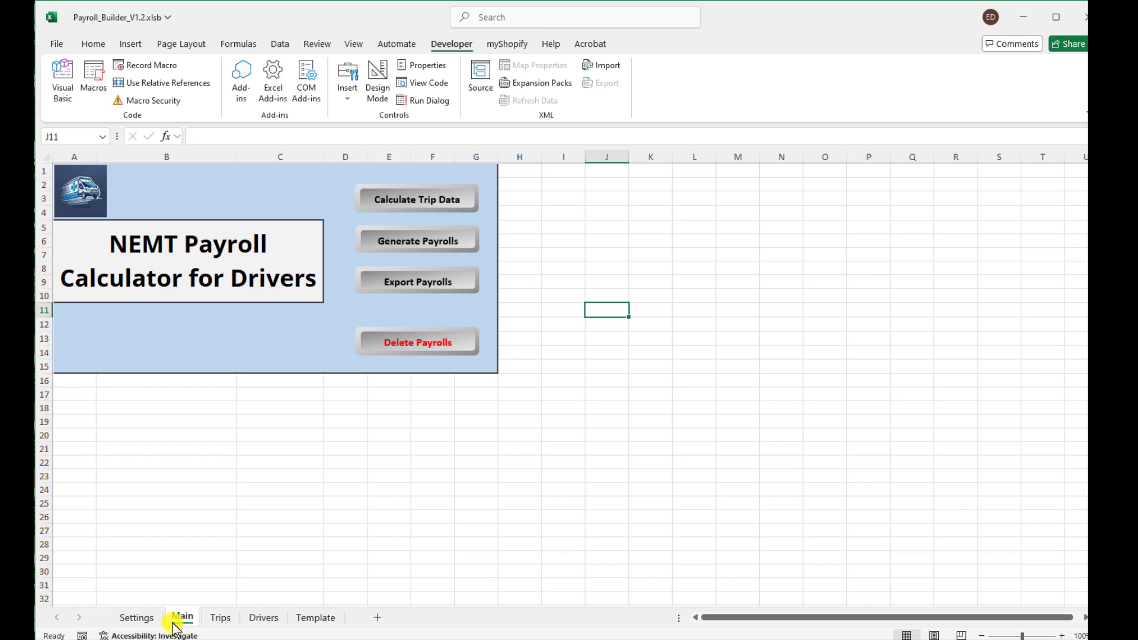
left_click(433, 202)
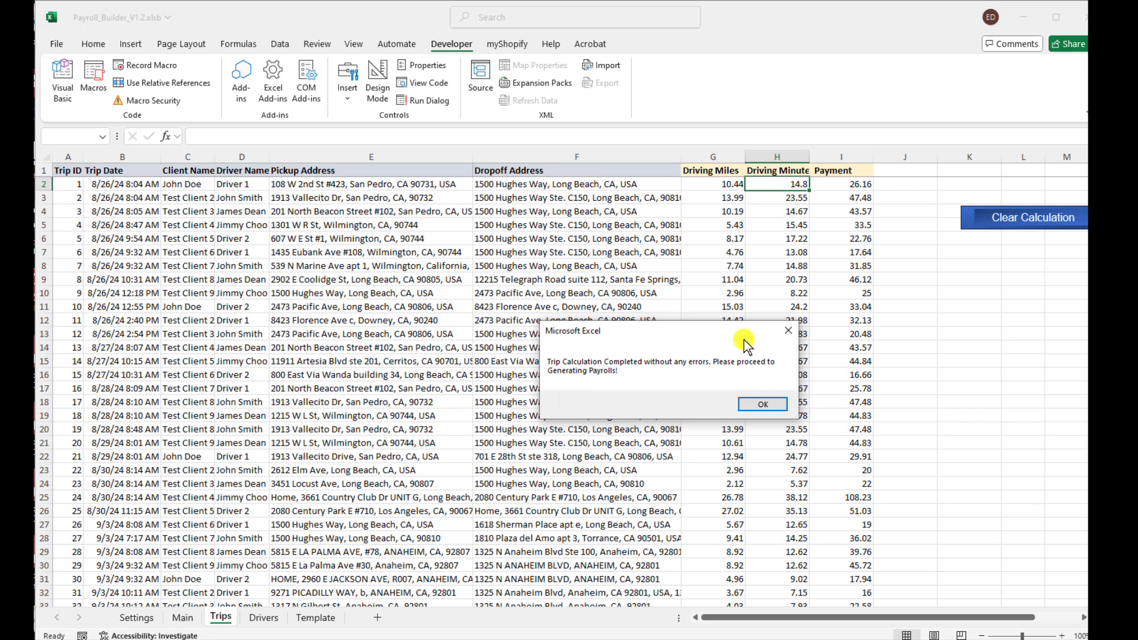
left_click(764, 404)
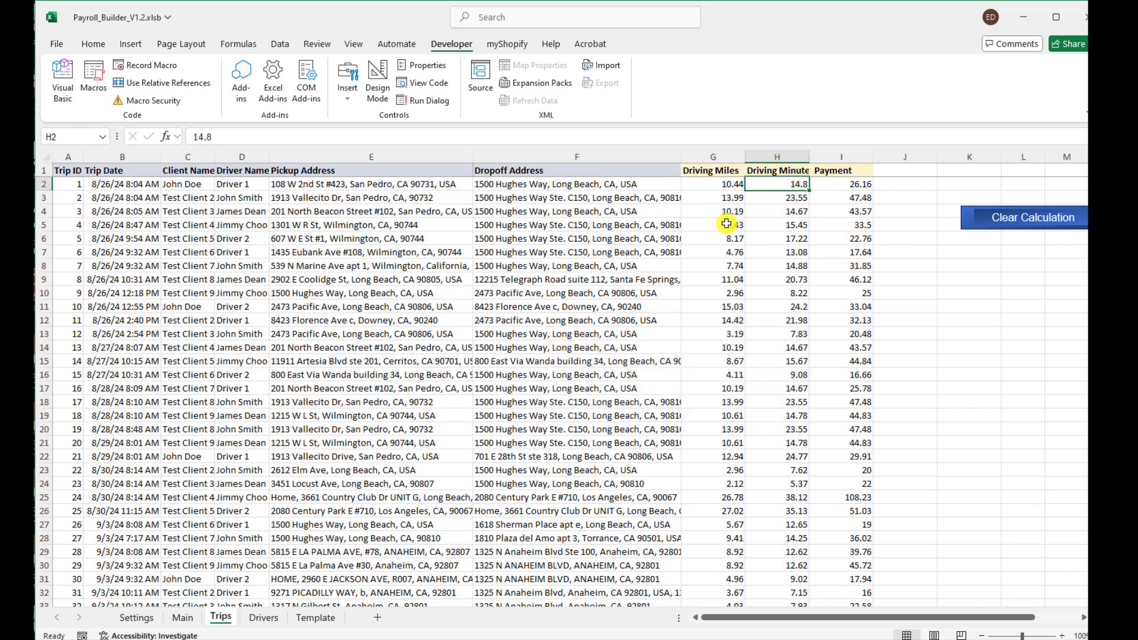
Check the first trip's payment and addresses against the Default flat rate, free miles and per-mile rate on the Drivers sheet.
left_click(850, 188)
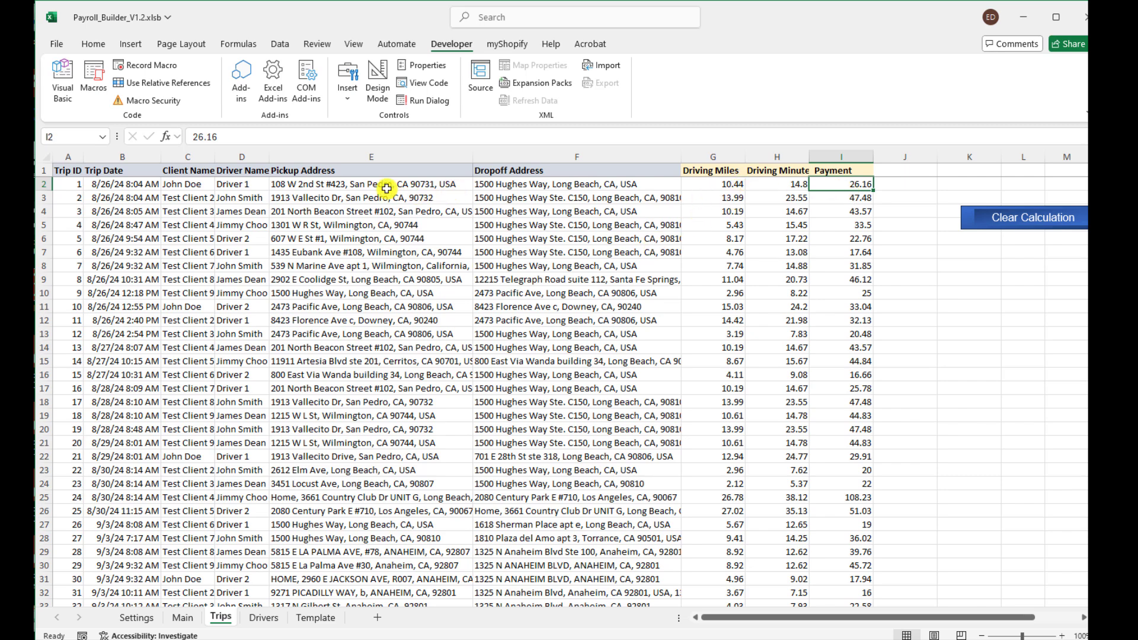
left_click_drag(386, 188, 495, 186)
left_click(264, 617)
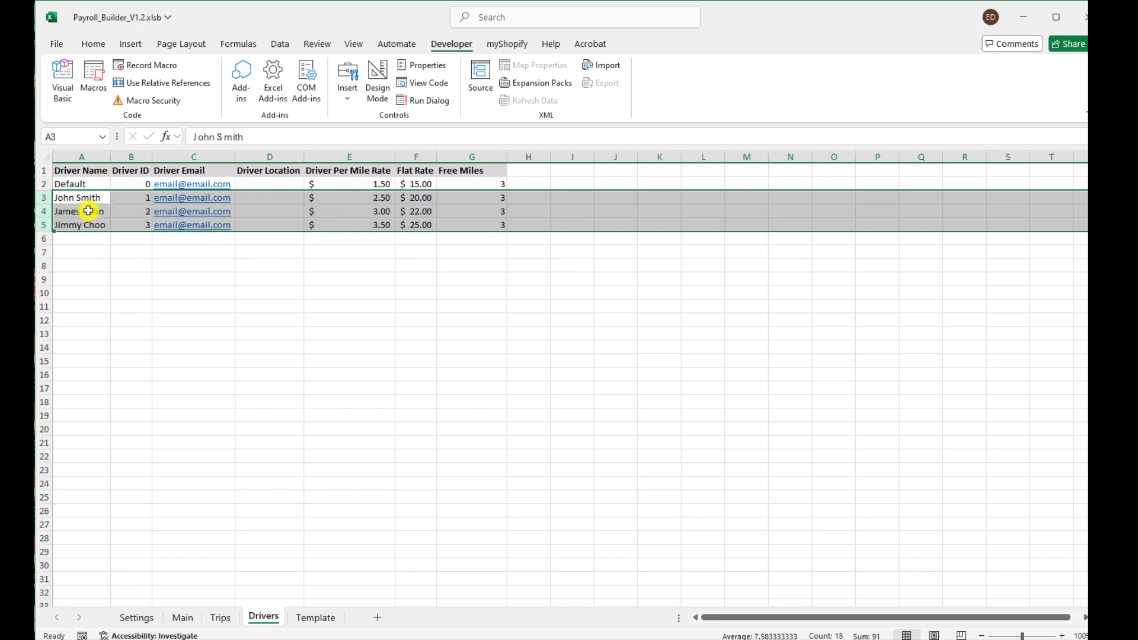
left_click(428, 185)
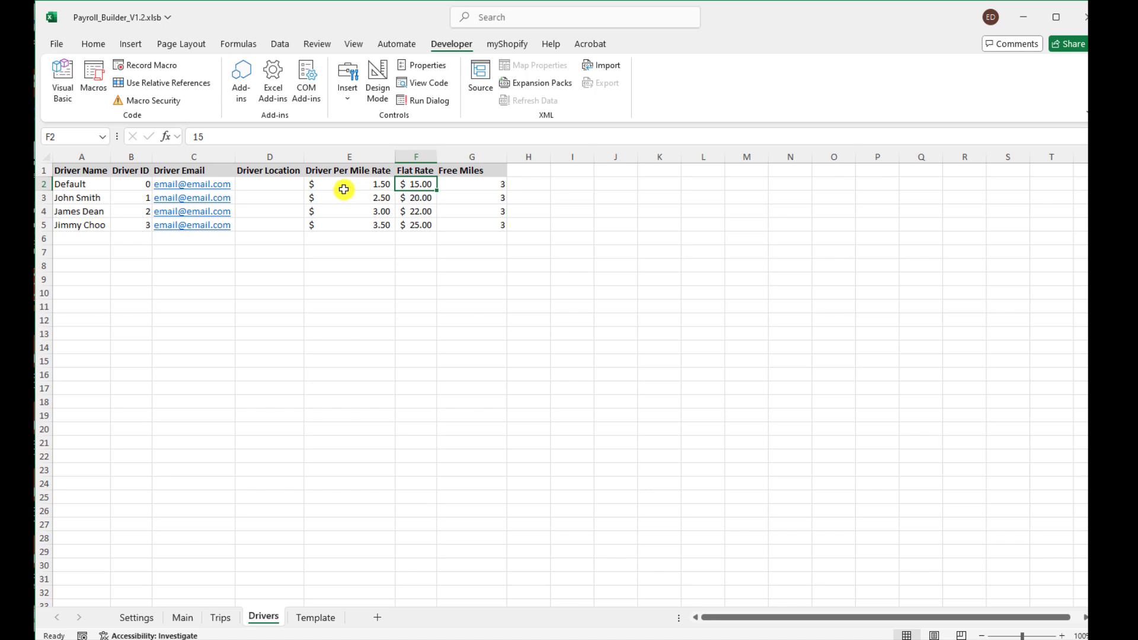
left_click(501, 185)
type("3")
key("ctrl+Return")
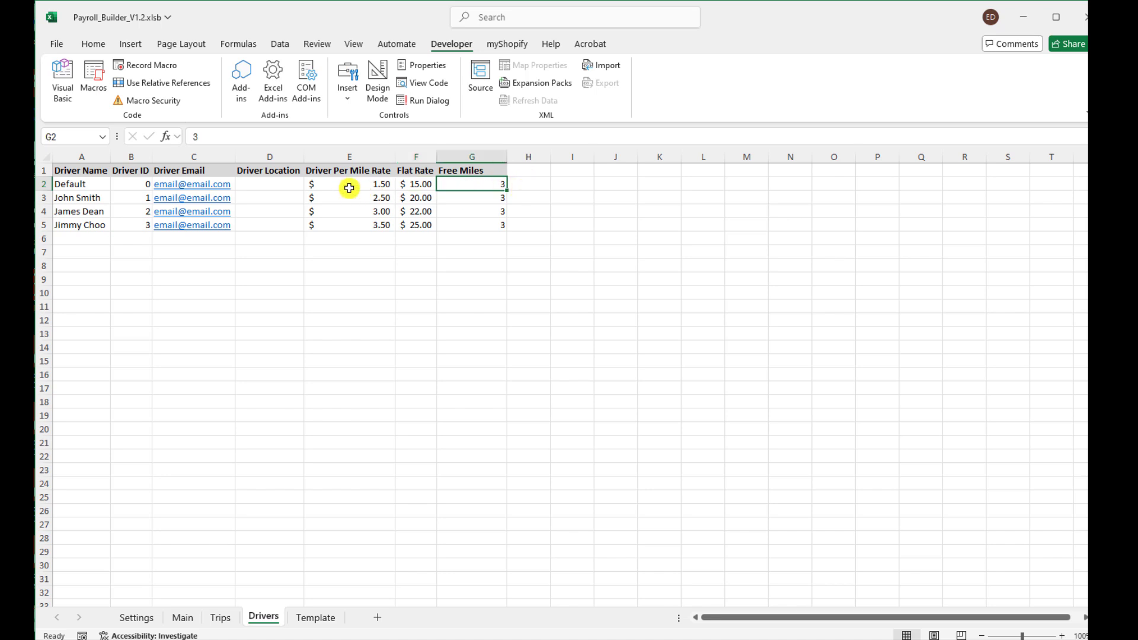
left_click(374, 185)
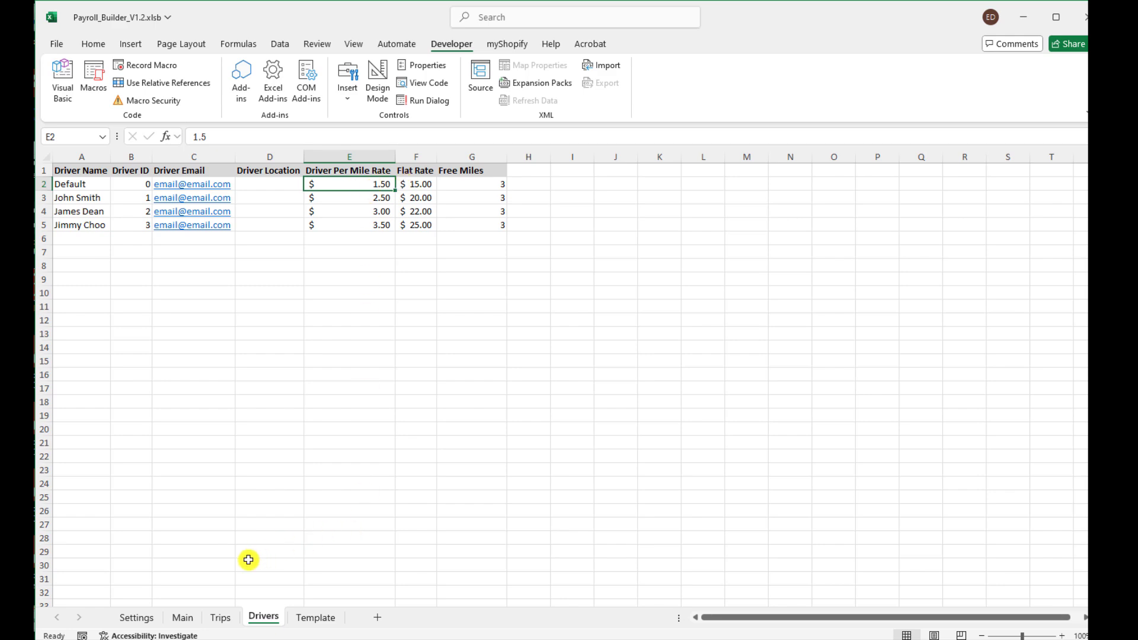
Look through the calculated miles, minutes and payments down the Trips sheet.
left_click(220, 618)
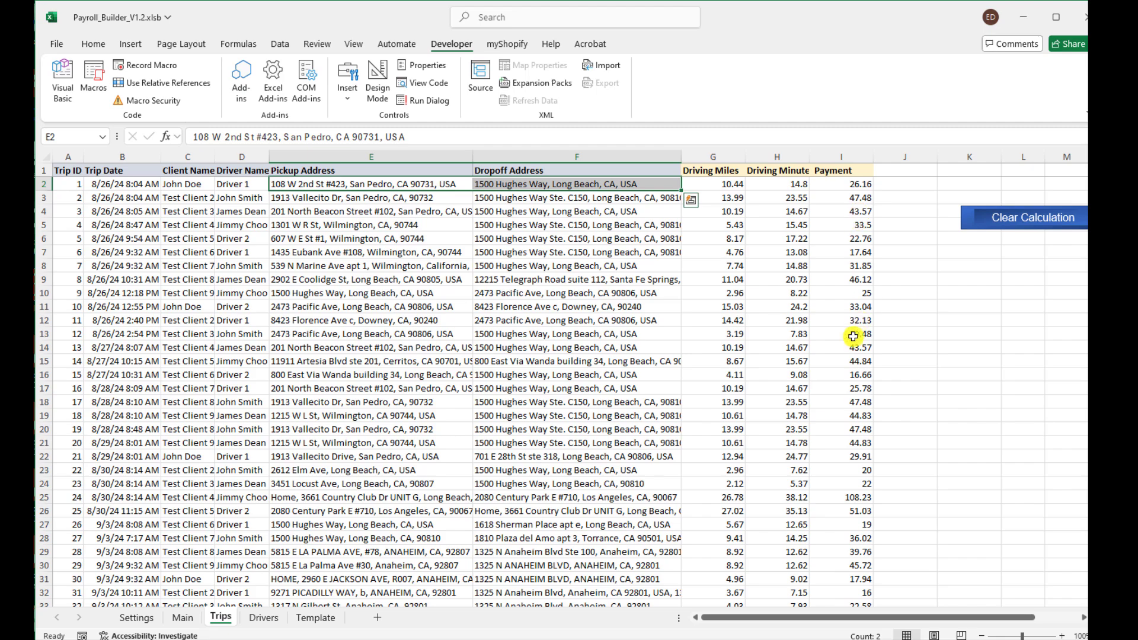
scroll(853, 336, "down", 5)
scroll(852, 336, "up", 5)
Run Generate Payrolls from the Main sheet to build a payroll sheet for each driver.
left_click(181, 622)
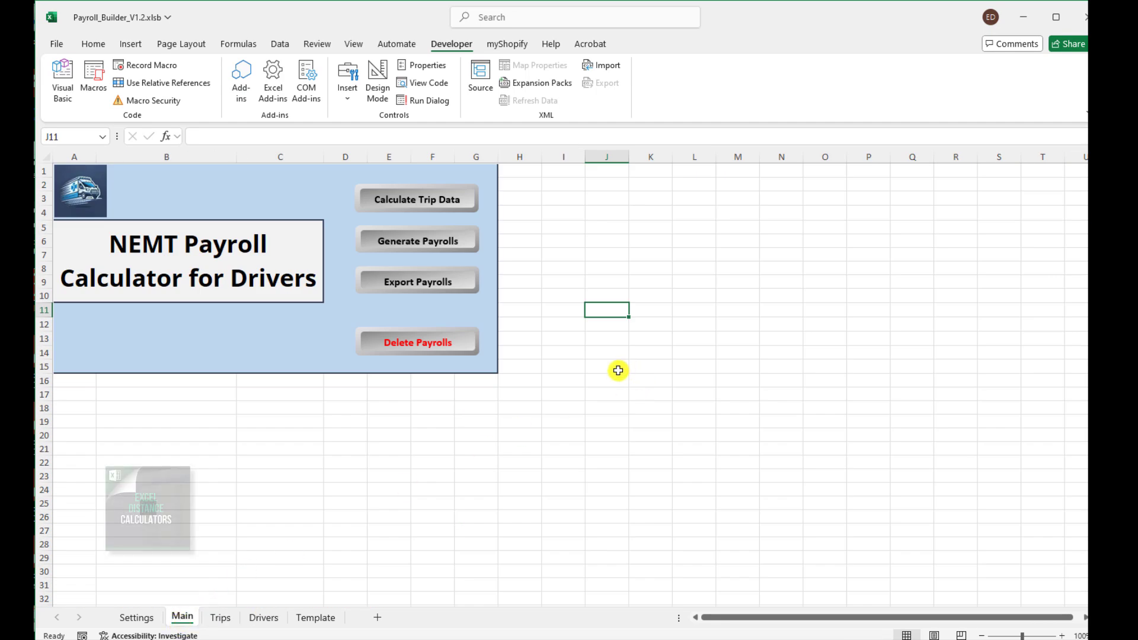
left_click(424, 241)
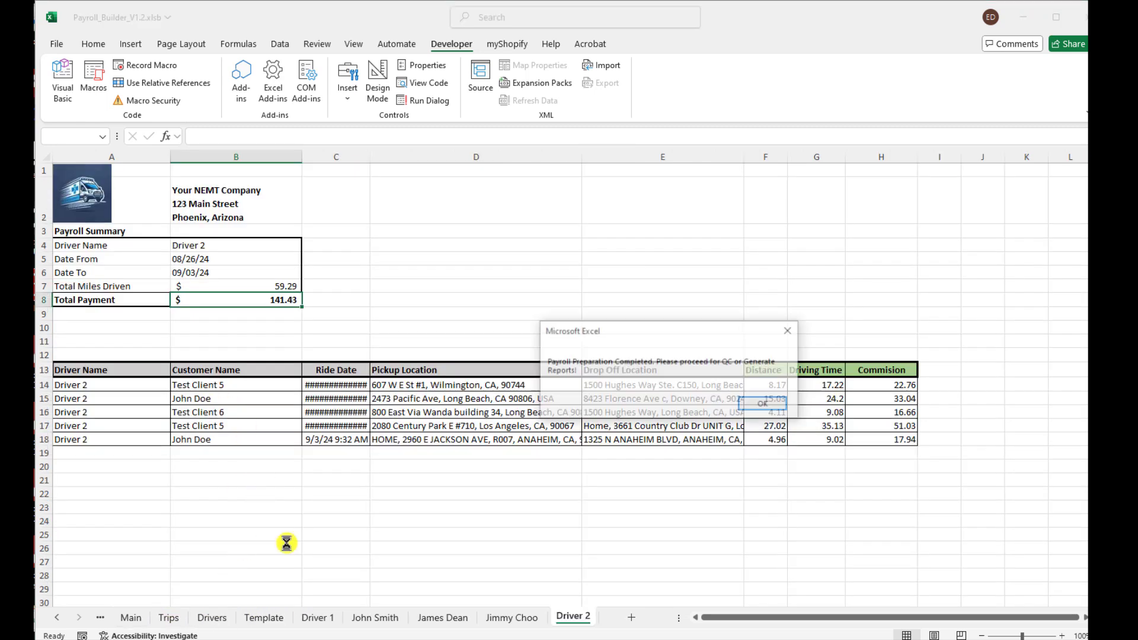
left_click(763, 404)
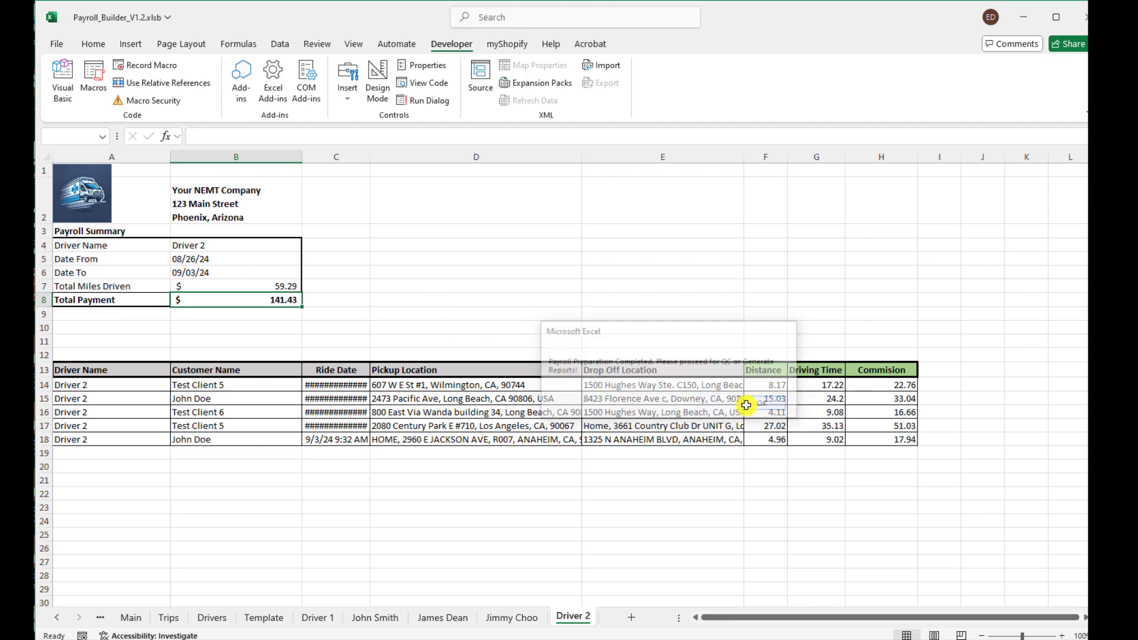
Widen the Ride Date column on the Driver 1 payroll sheet so the full dates and times fit.
left_click(364, 619)
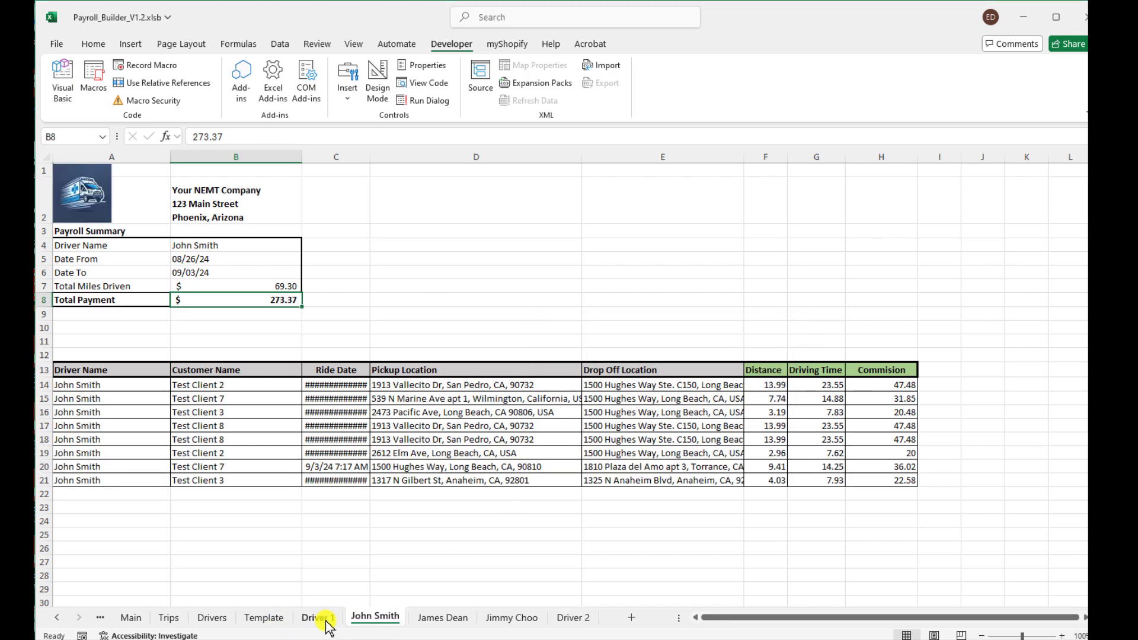
left_click(318, 617)
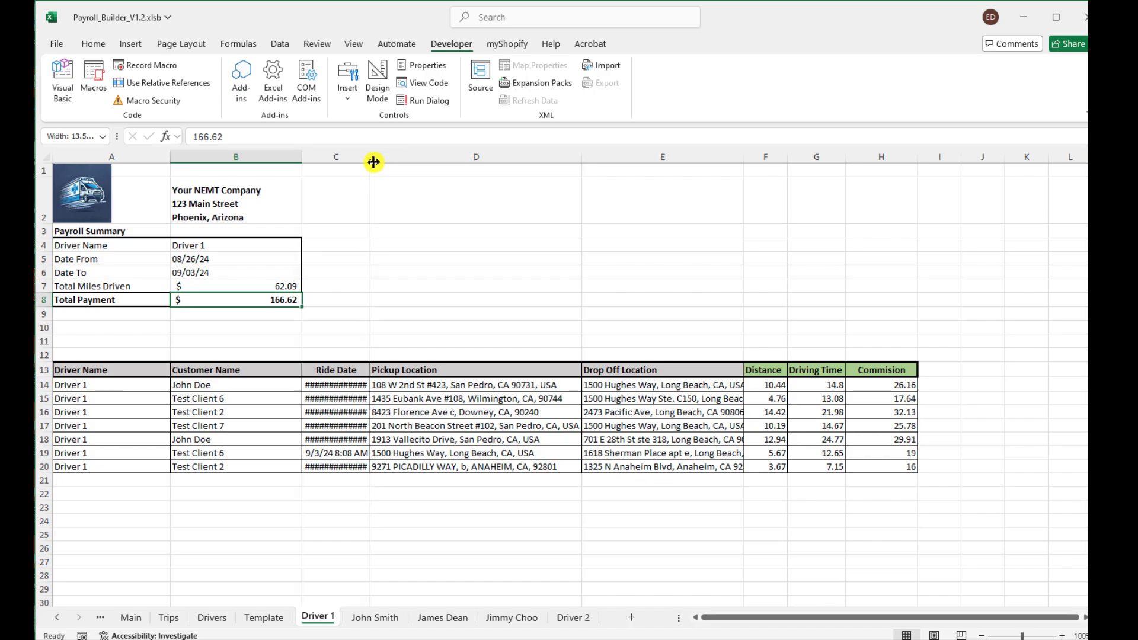
left_click_drag(373, 162, 378, 161)
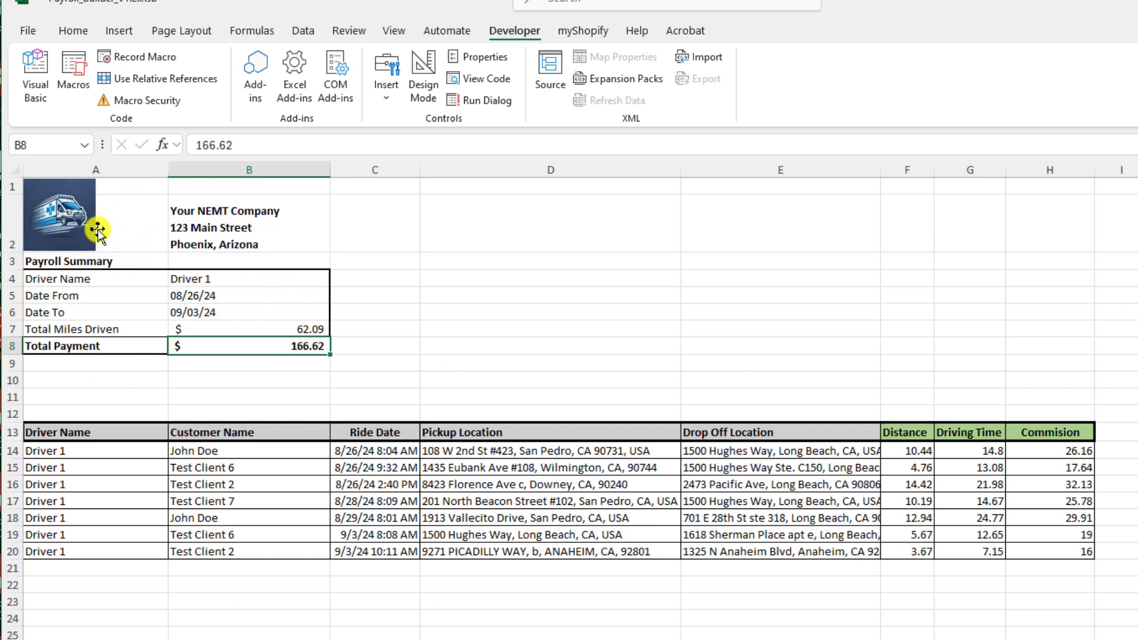
Review the Driver 1 payroll sheet's company header, driver name, total miles, total payment, and first and last ride dates.
left_click(239, 220)
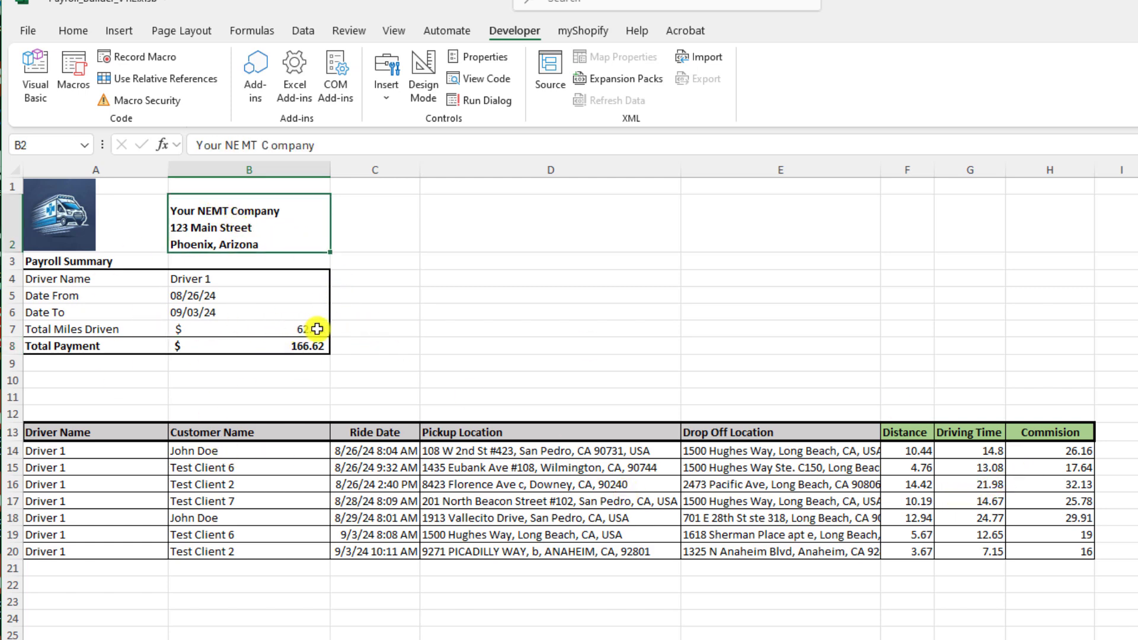
left_click(294, 327)
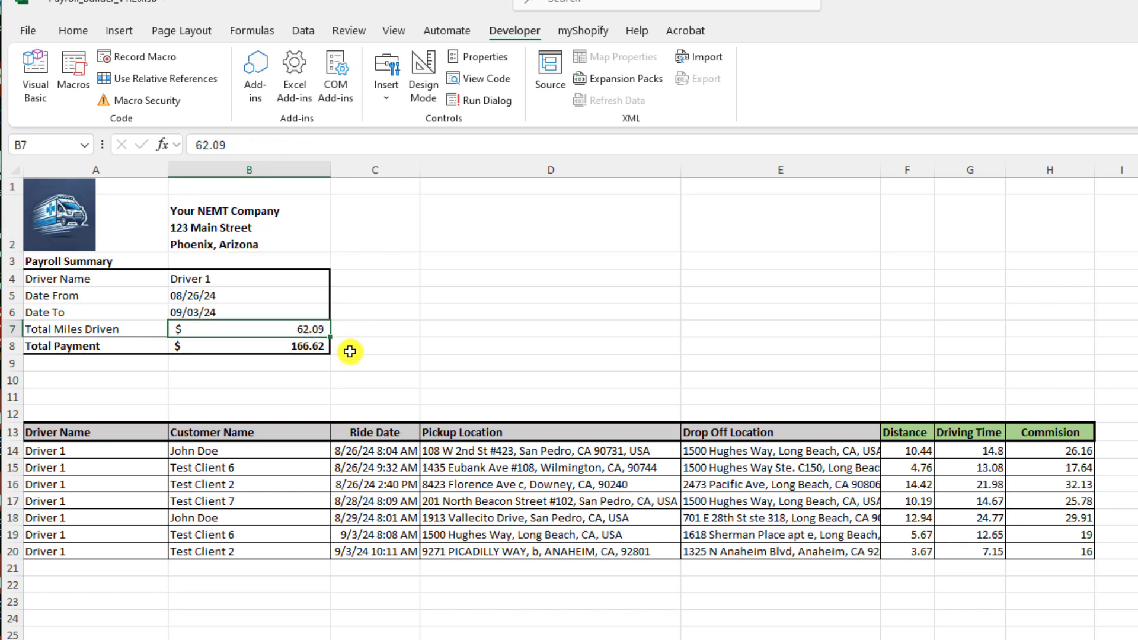
left_click(280, 350)
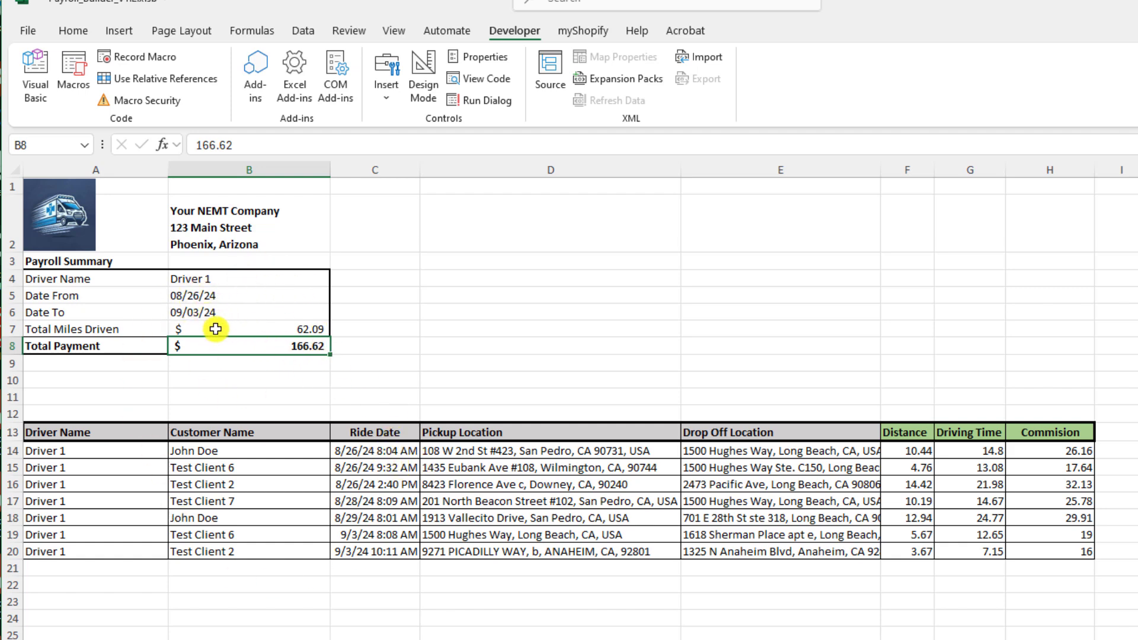
left_click(388, 449)
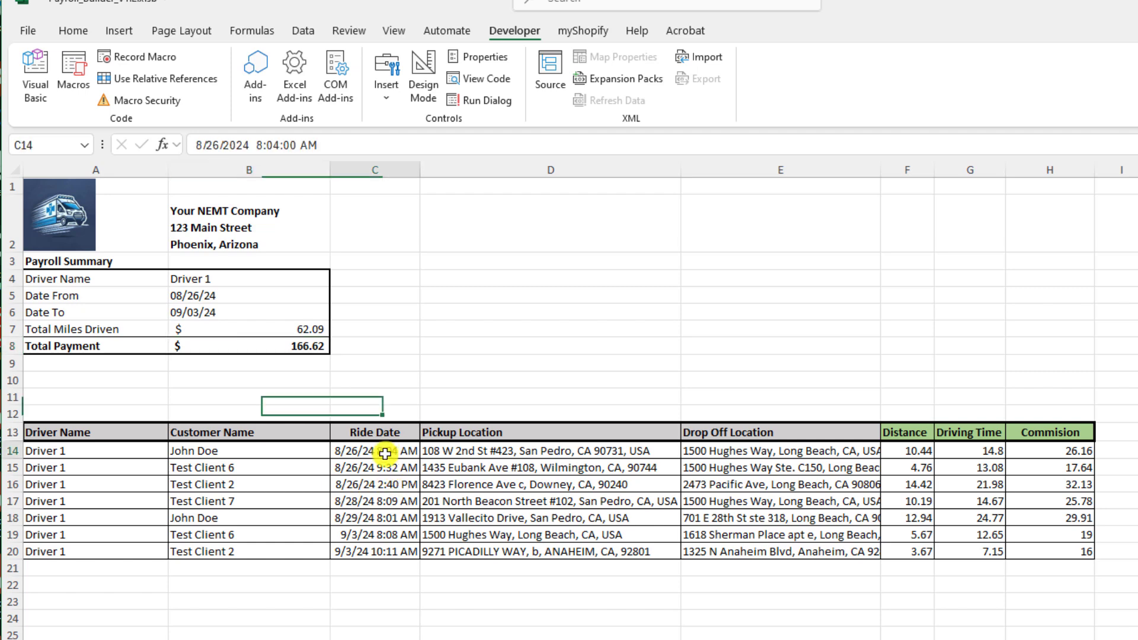
left_click(361, 552)
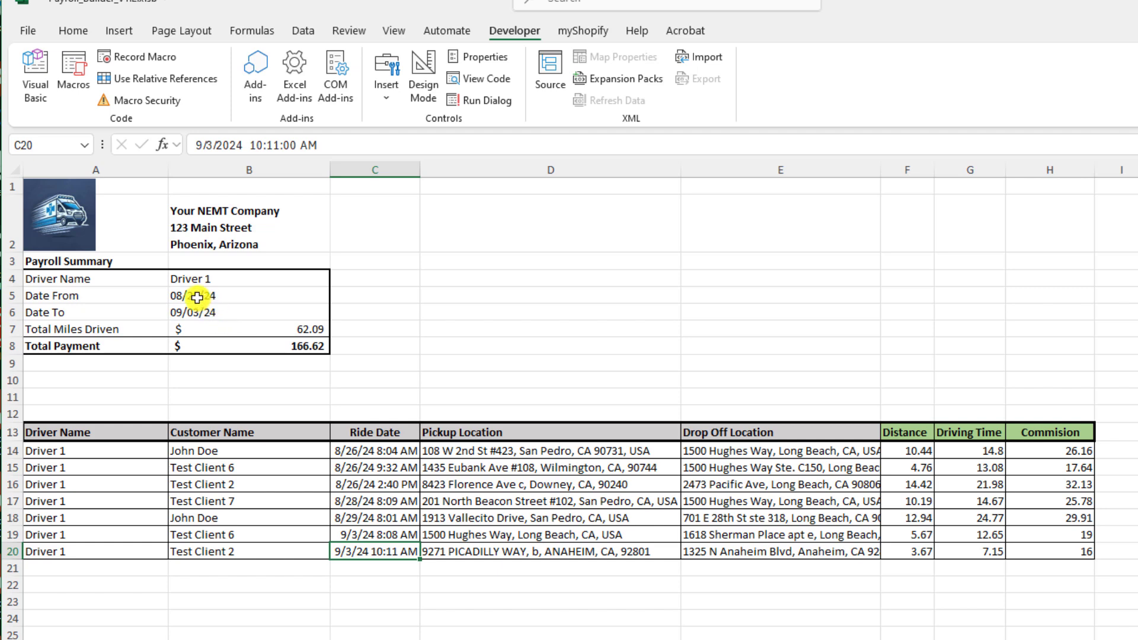
left_click(205, 276)
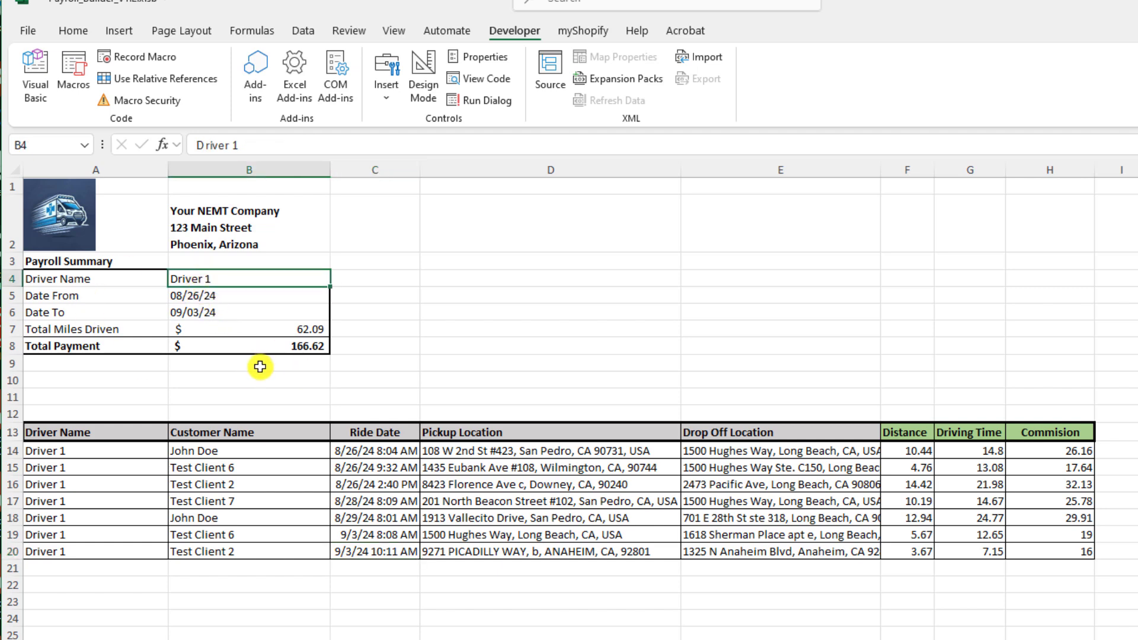
left_click(307, 347)
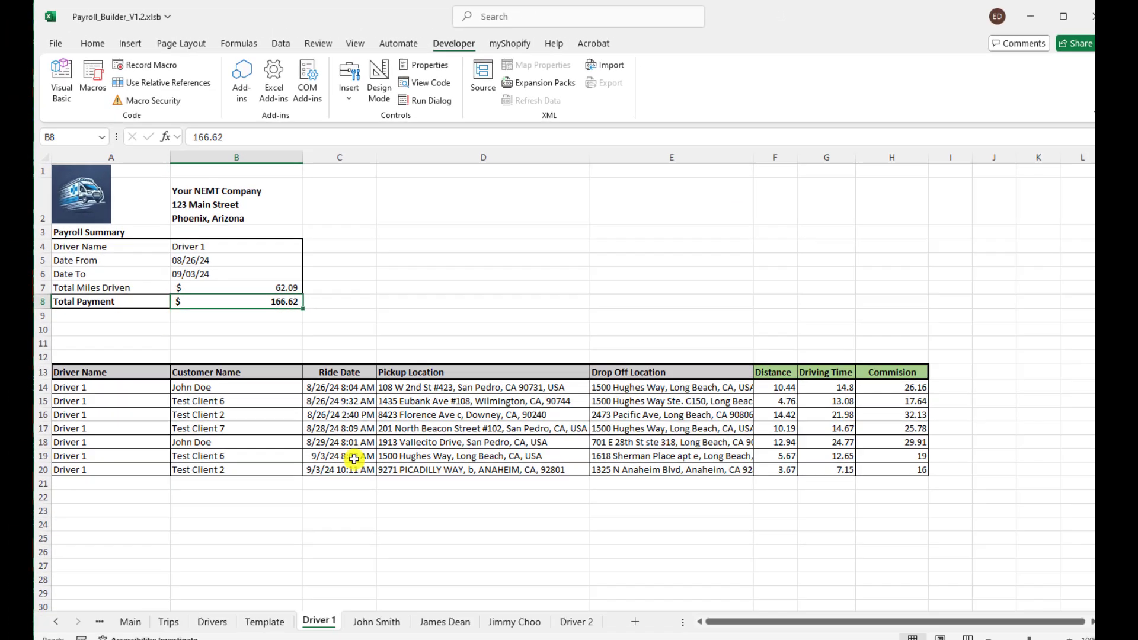
Look through the generated driver payroll sheets, starting with Driver 1.
left_click(131, 618)
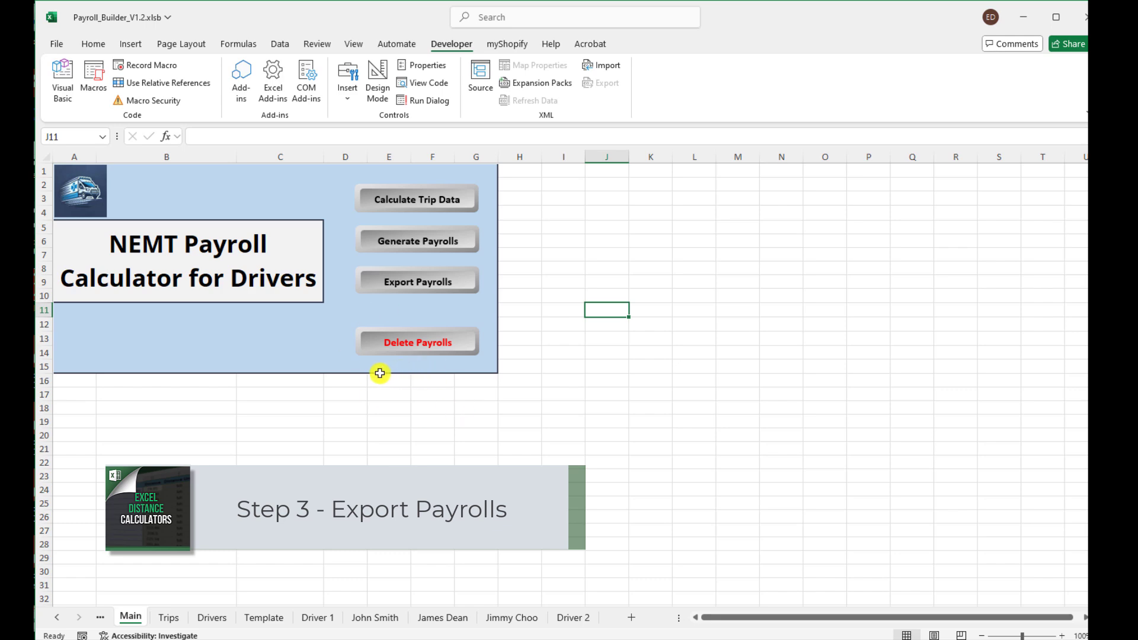
left_click(325, 618)
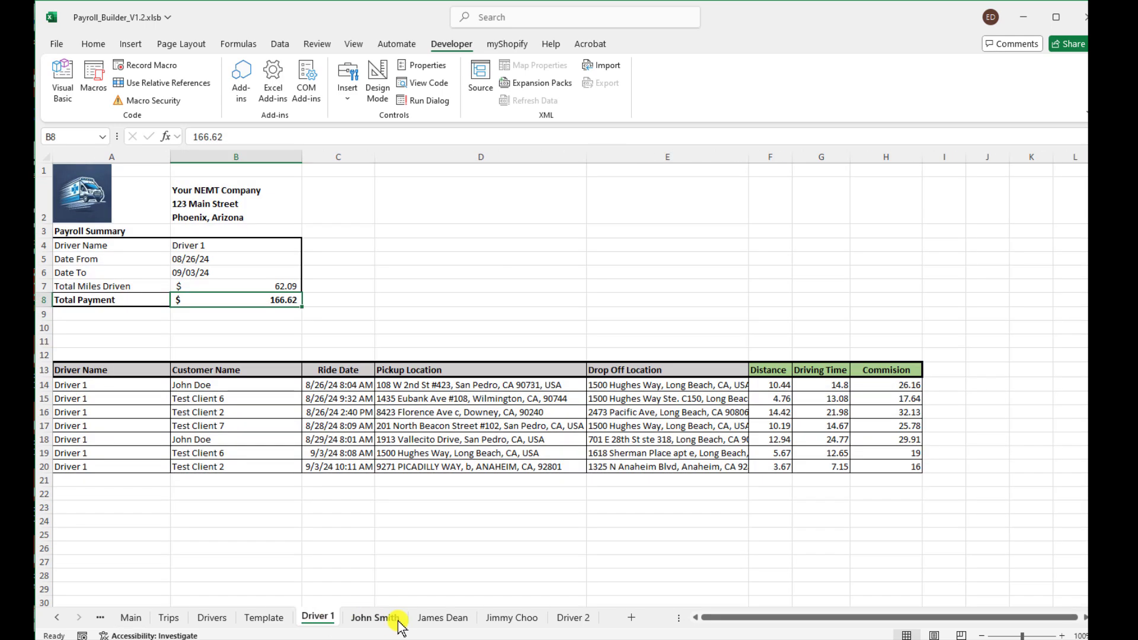
left_click(382, 618)
left_click(420, 618)
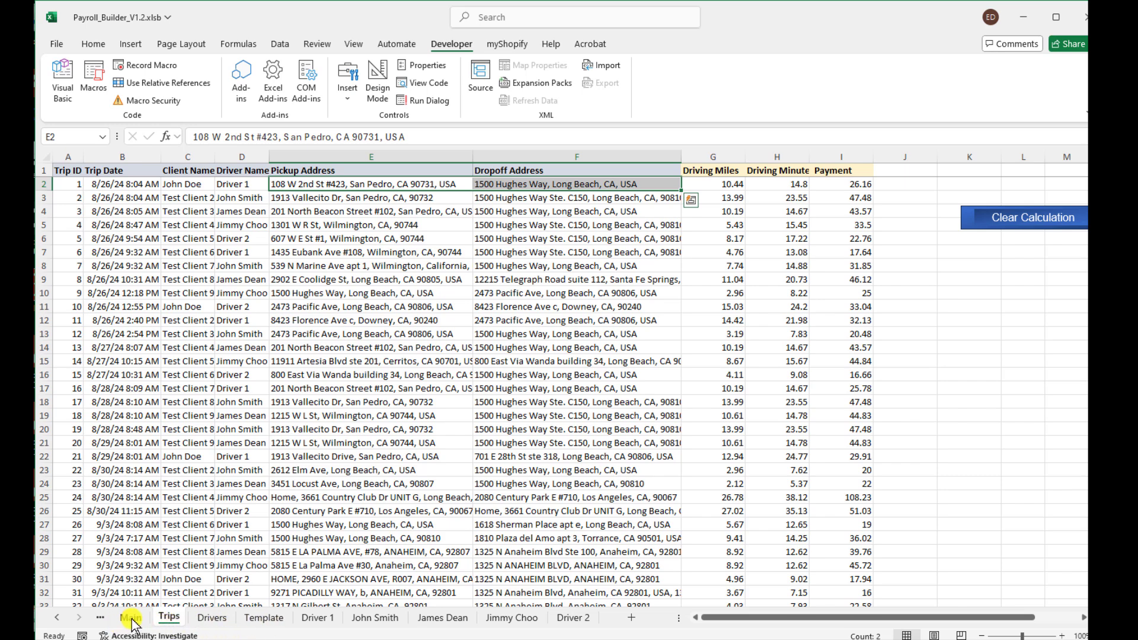
Check the Payroll PDF Location on the Settings sheet and run Export Payrolls from the Main sheet.
left_click(57, 617)
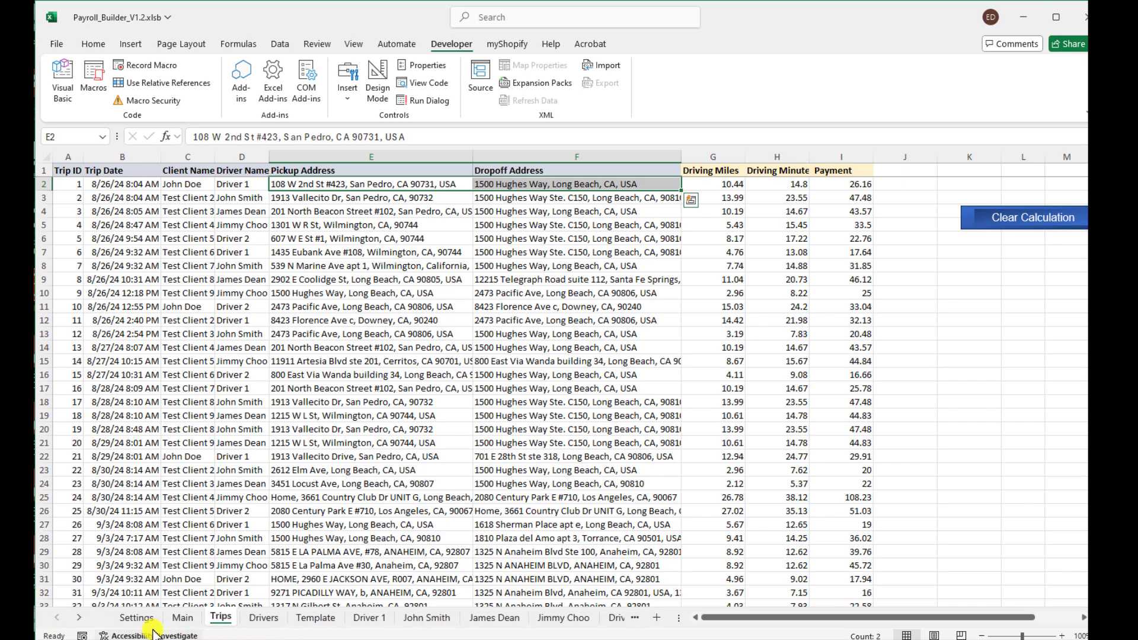
left_click(142, 618)
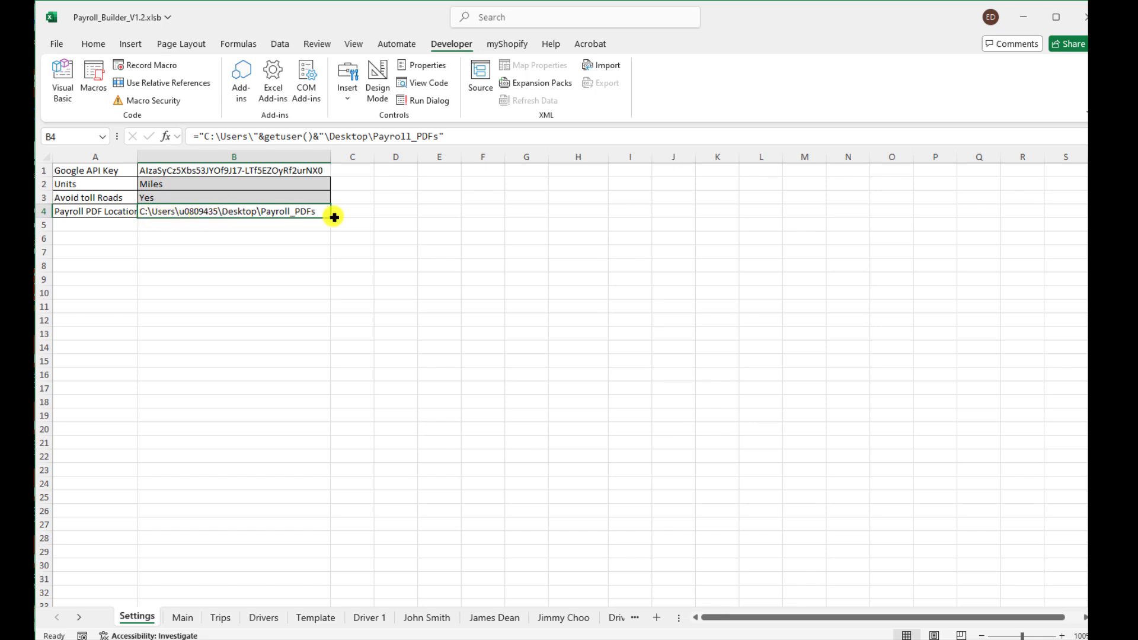
left_click(182, 618)
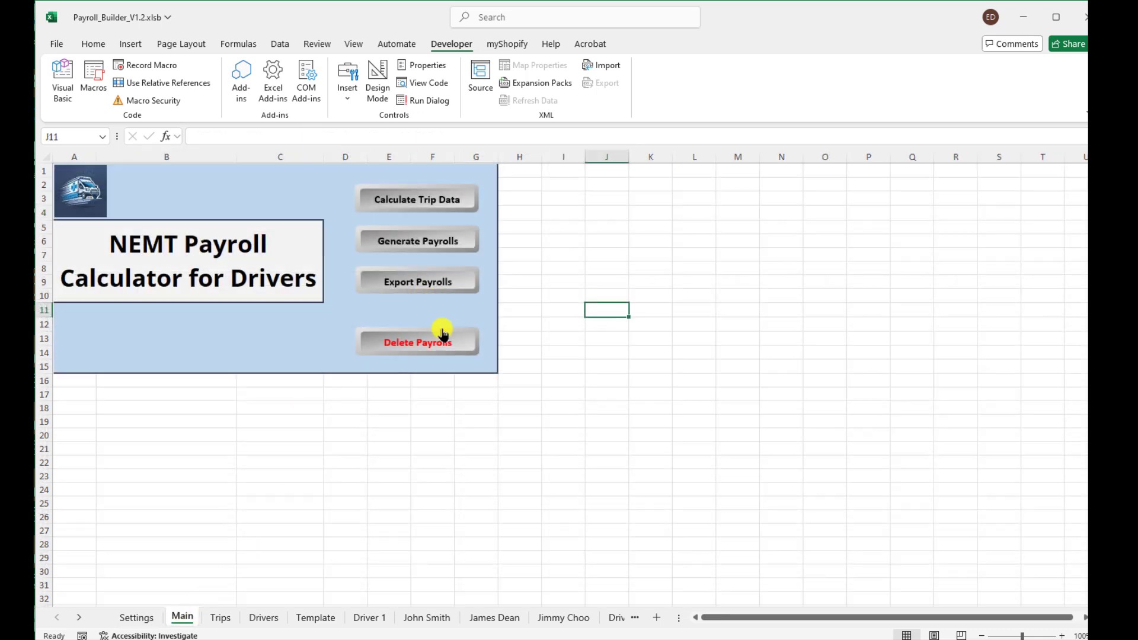
left_click(413, 282)
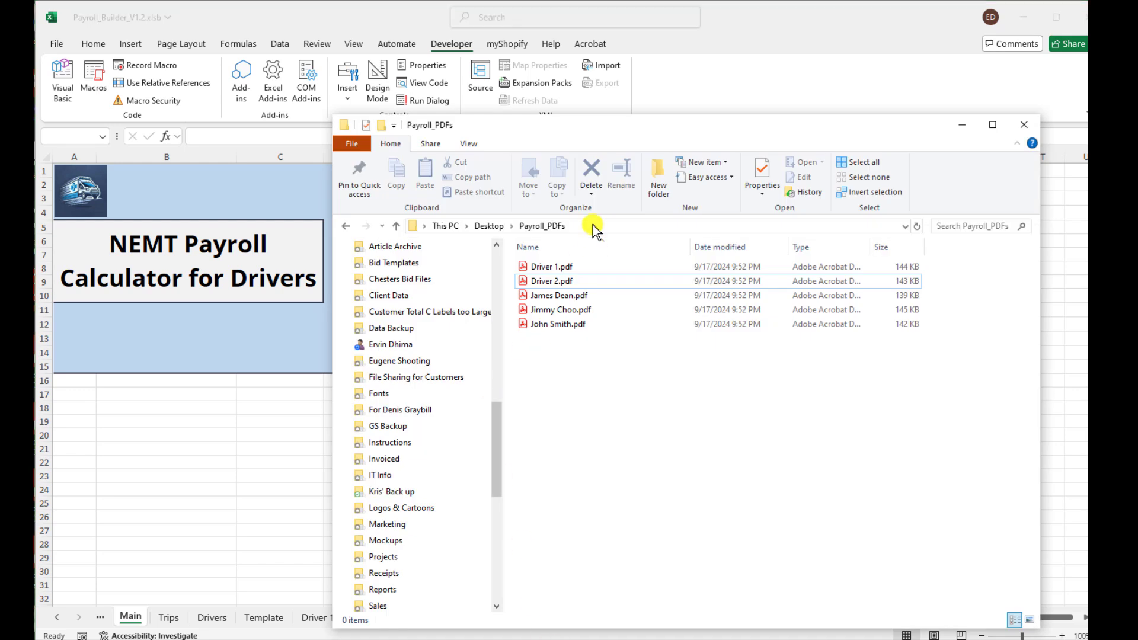
Open the third exported payroll PDF in the Payroll_PDFs folder to check it, and return to the workbook's Main sheet.
double_click(551, 295)
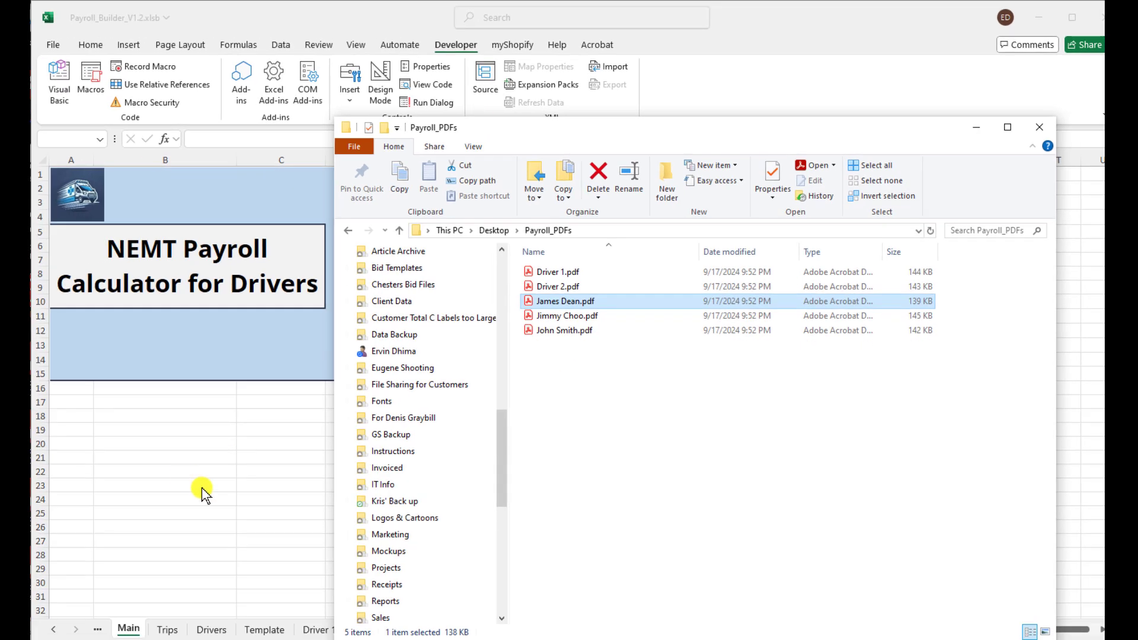
left_click(201, 488)
left_click(711, 410)
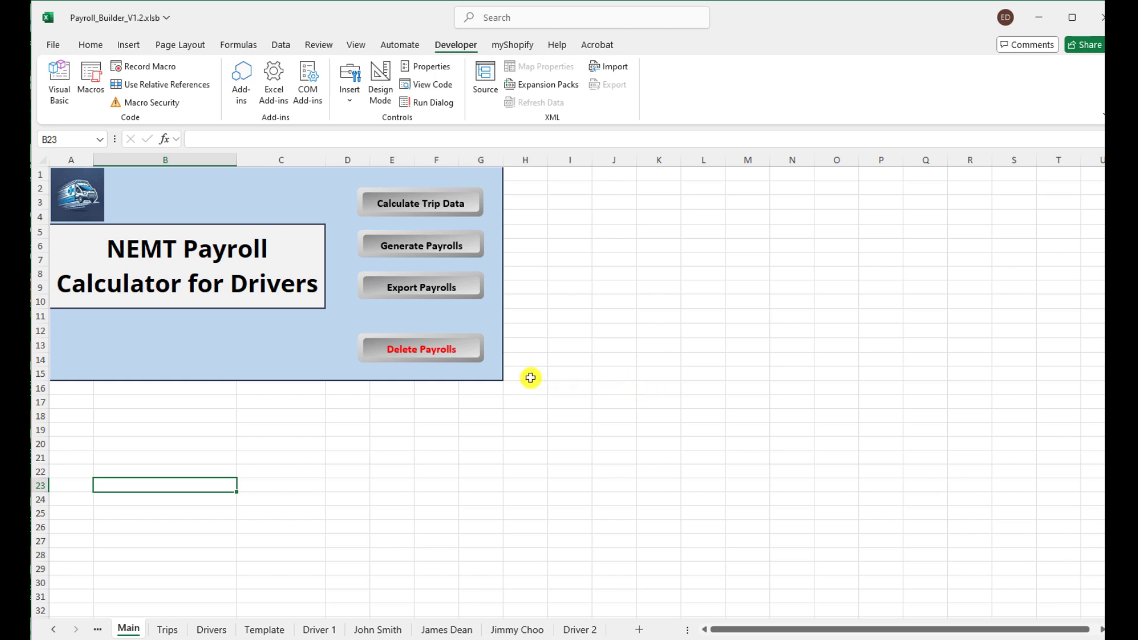
Run Delete Payrolls from the Main sheet to clear all generated driver payroll sheets.
left_click(422, 351)
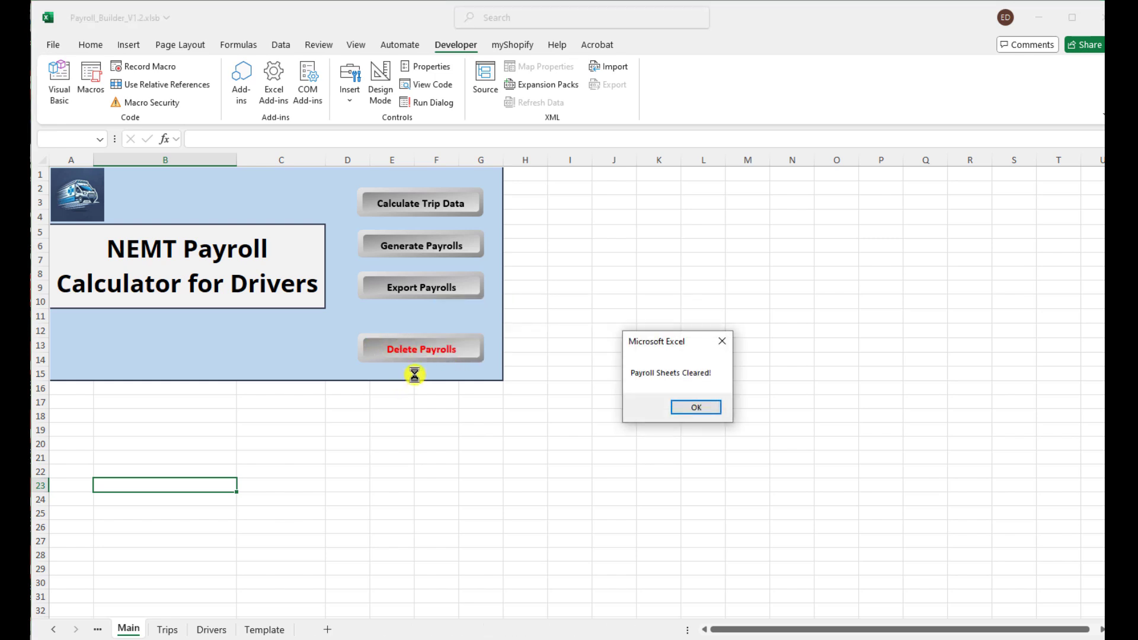
left_click(698, 408)
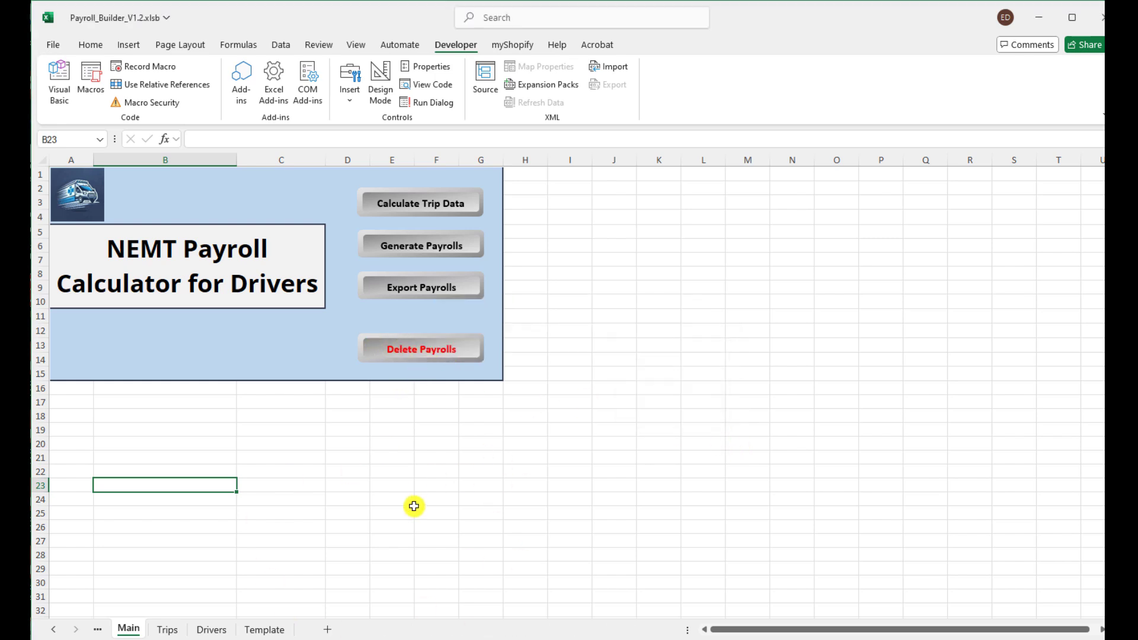